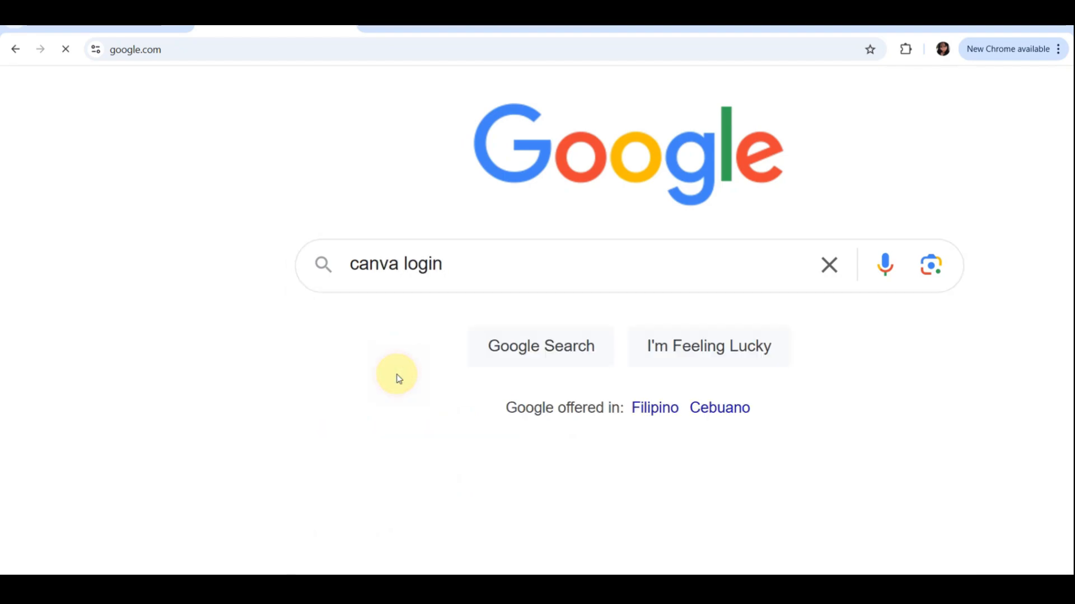
# Open the Canva website from the Google results for "canva login"
pyautogui.scroll(5, 210, 197)
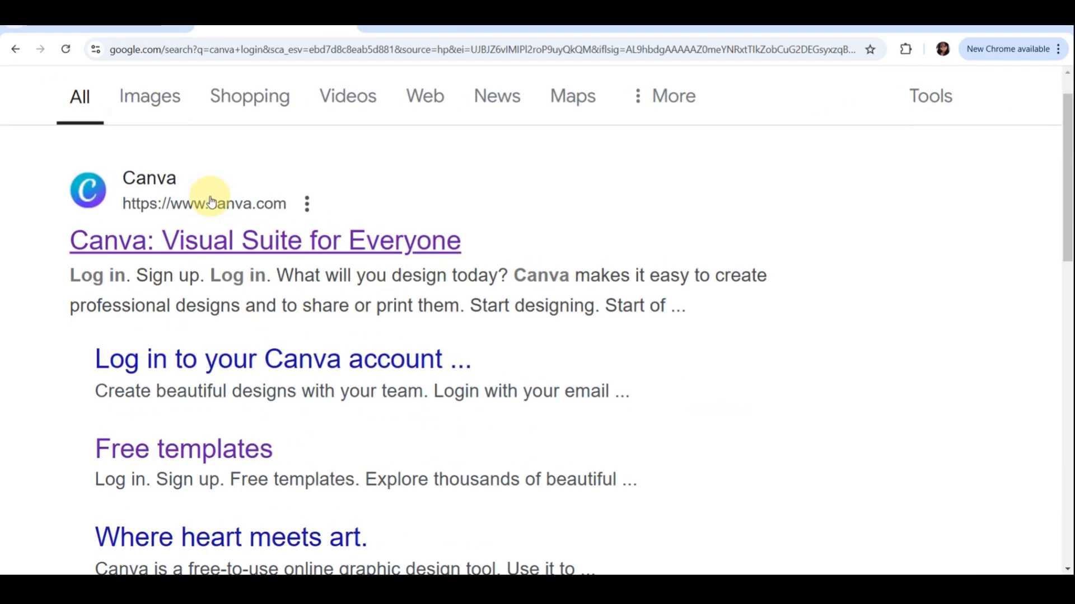
pyautogui.click(210, 244)
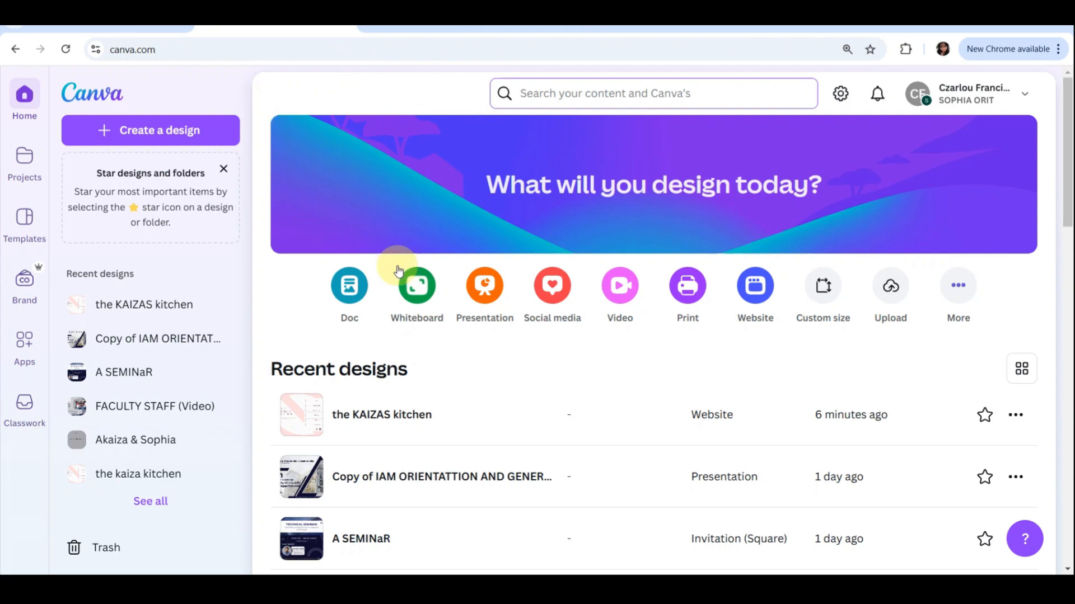
# Examine the Canva home page's design types, navigation sections and recent designs
pyautogui.scroll(3, 397, 266)
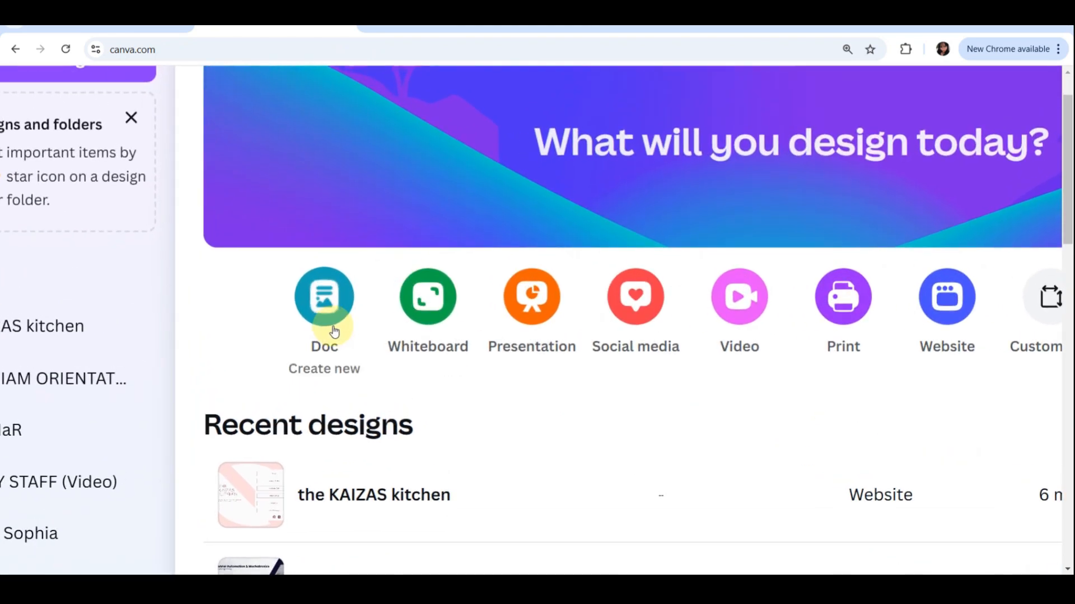
pyautogui.hscroll(3, 406, 328)
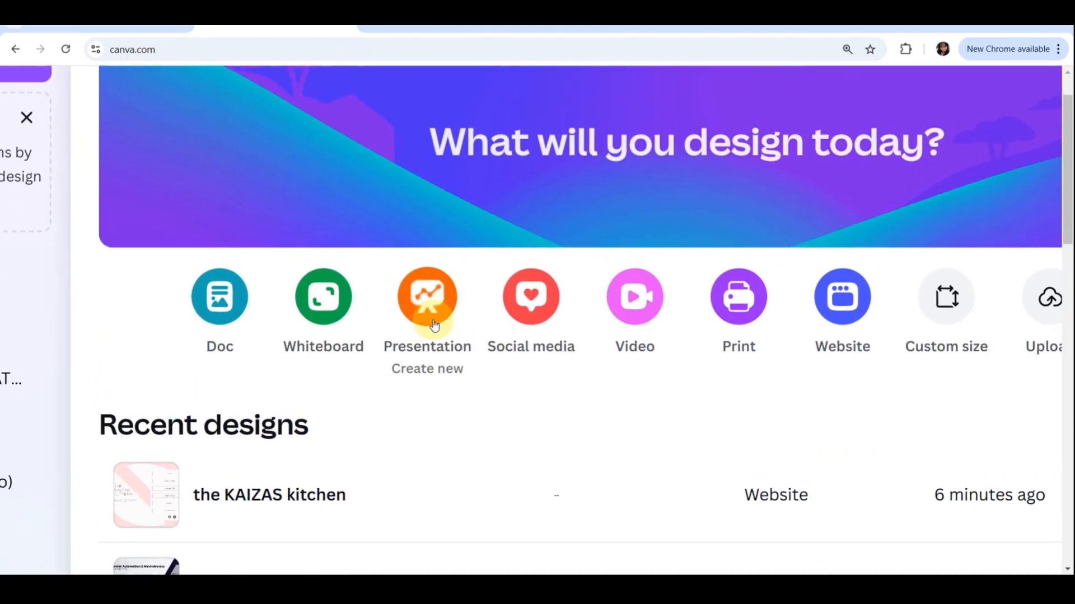
pyautogui.hscroll(4, 520, 325)
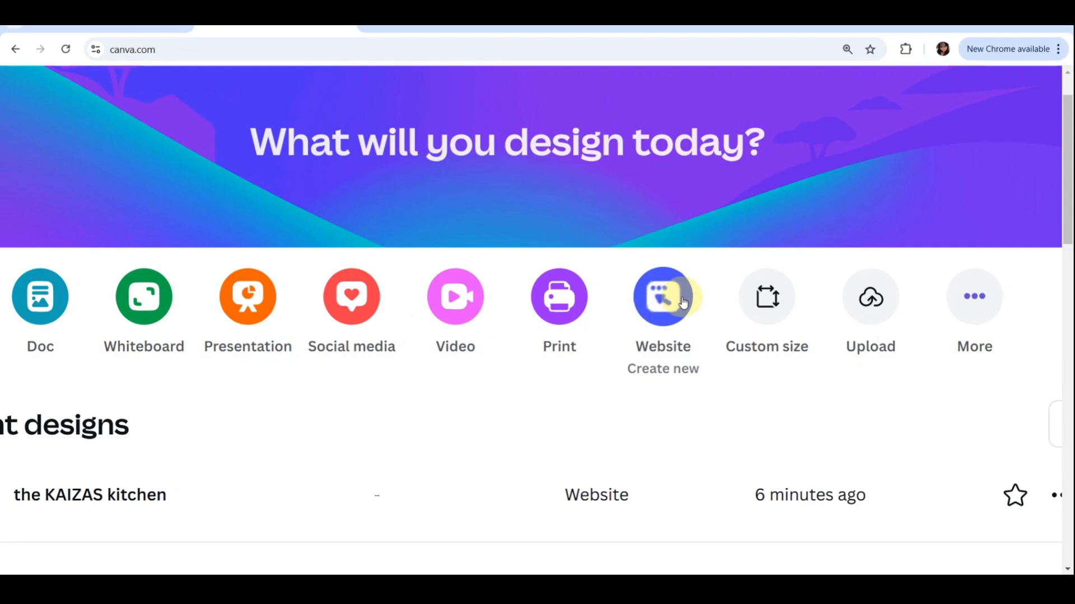
pyautogui.hotkey('ctrl', '-')
pyautogui.hotkey('ctrl', '-')
pyautogui.hotkey('ctrl', '-')
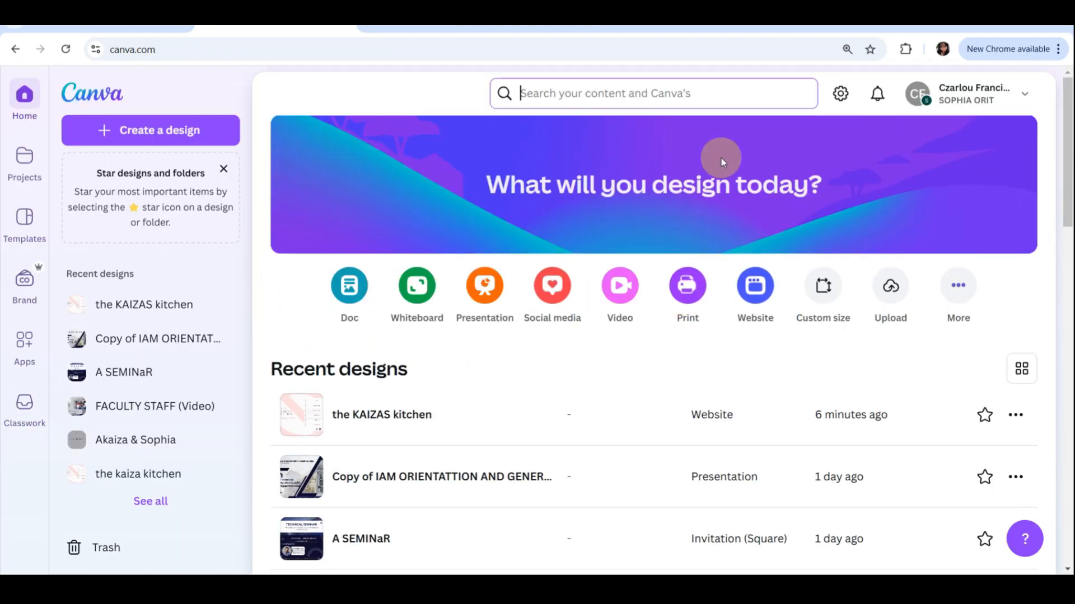
pyautogui.click(24, 159)
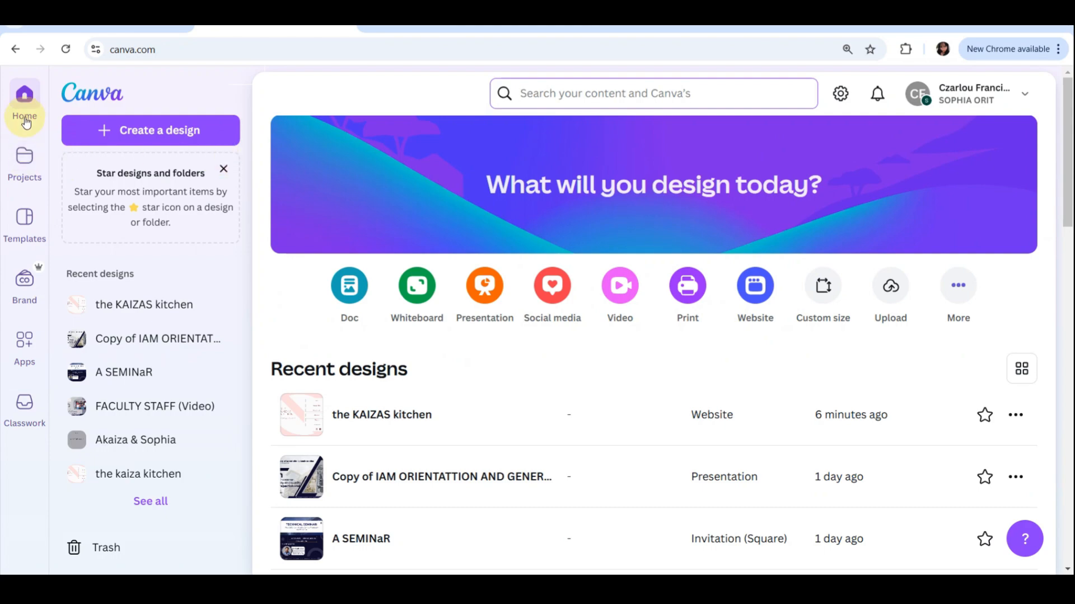
pyautogui.scroll(3, 27, 123)
pyautogui.scroll(2, 26, 123)
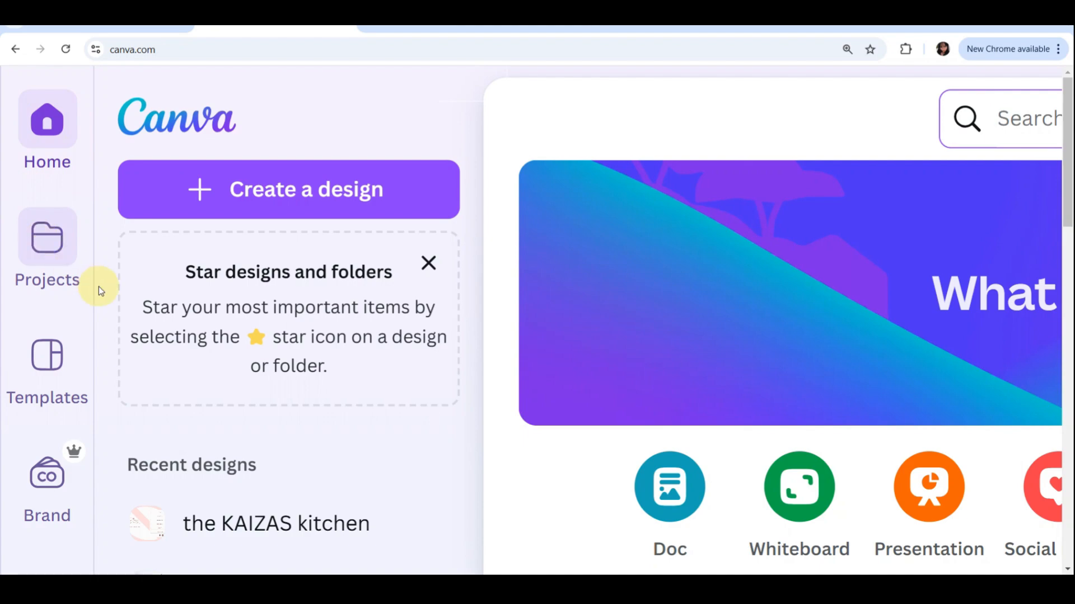
pyautogui.scroll(-3, 65, 388)
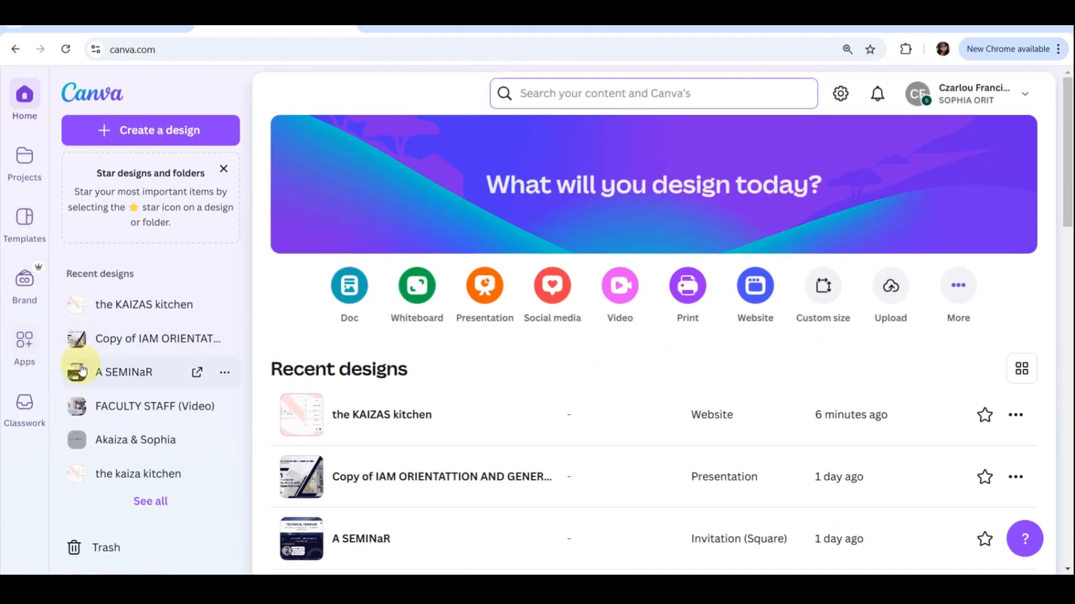
pyautogui.scroll(5, 87, 407)
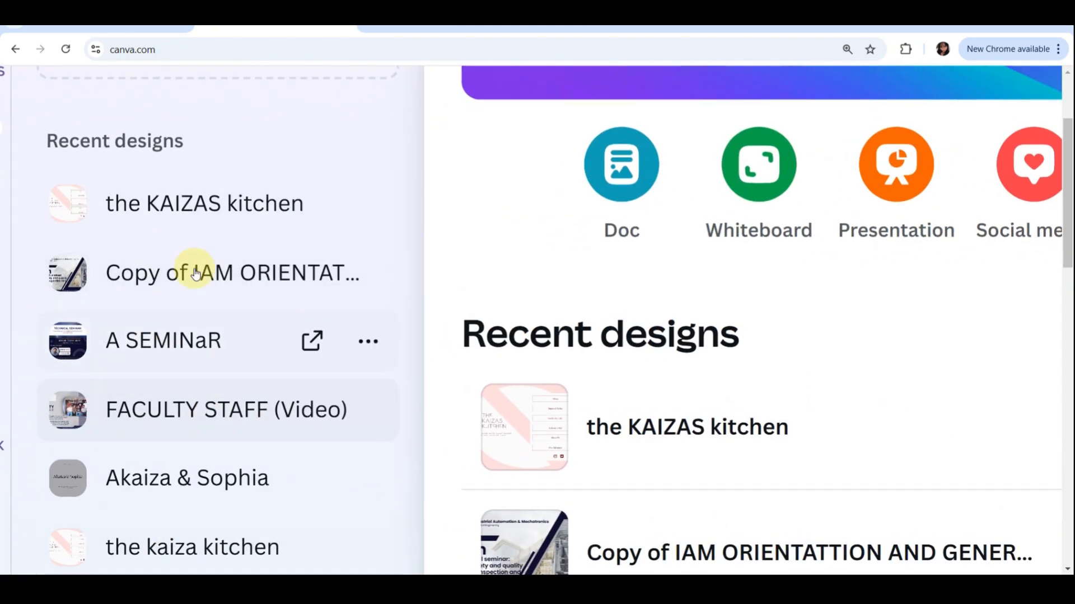
pyautogui.scroll(-5, 158, 450)
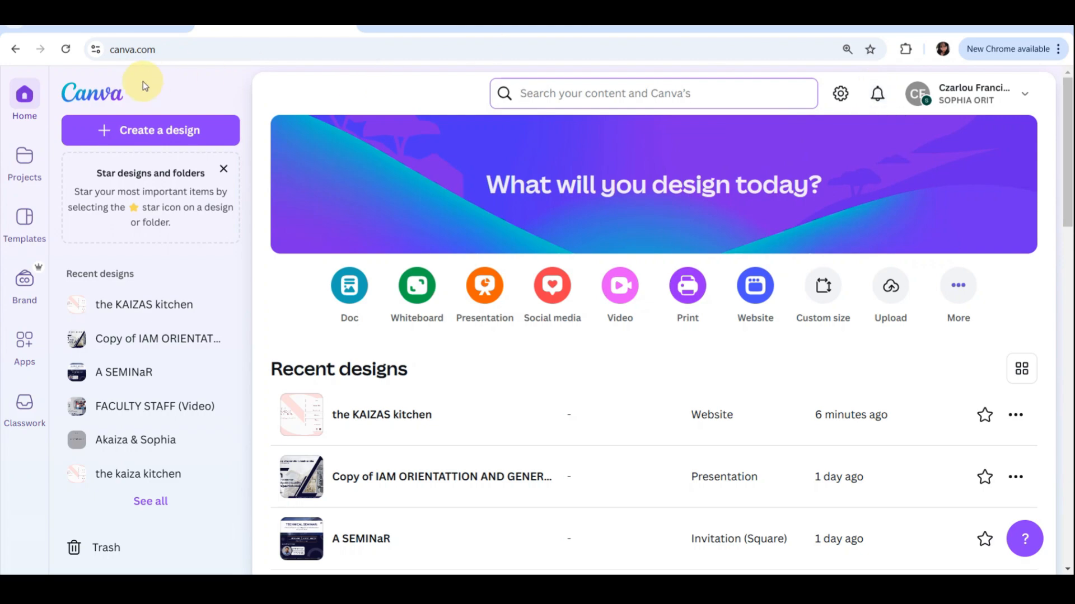
# Open the Templates page from the Canva home page
pyautogui.hotkey('ctrl', '+')
pyautogui.hotkey('ctrl', '+')
pyautogui.hotkey('ctrl', '+')
pyautogui.hotkey('ctrl', '+')
pyautogui.hotkey('ctrl', '+')
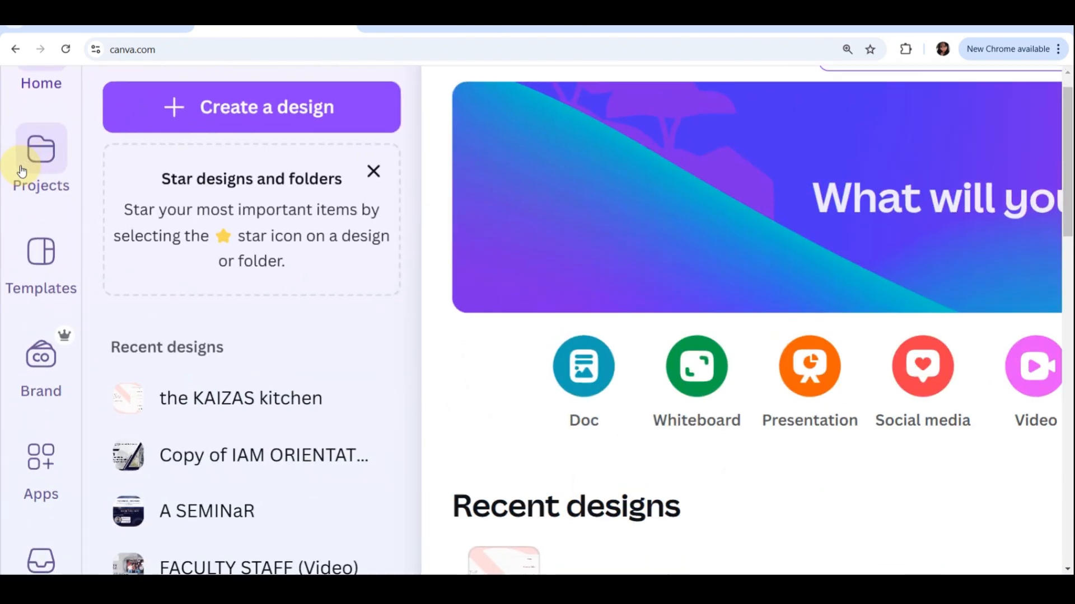
pyautogui.click(50, 280)
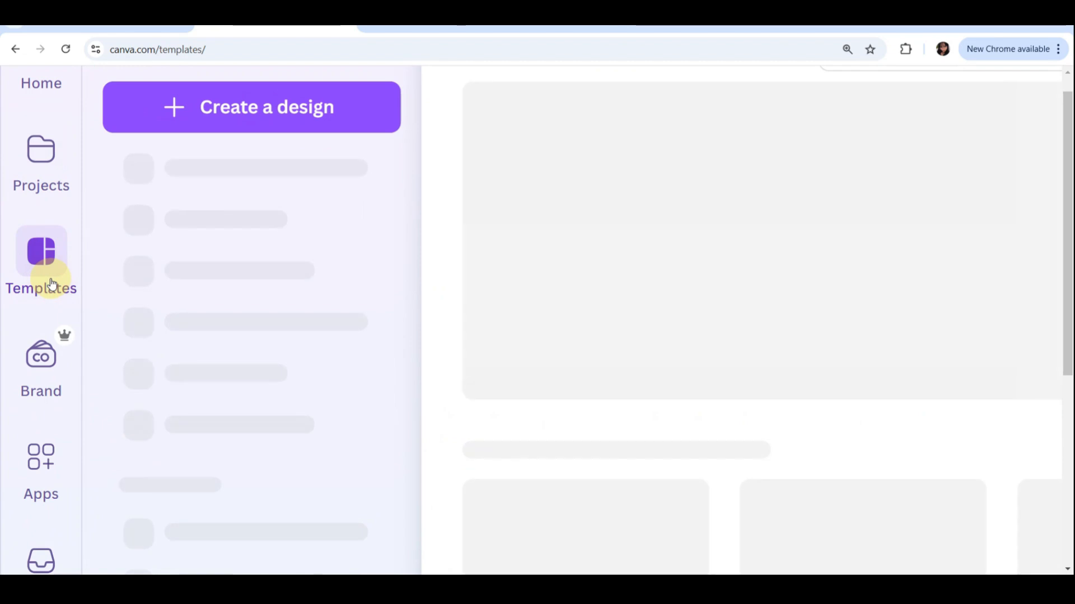
# Search the Canva templates for "wedding website", reusing the recent search
pyautogui.hotkey('ctrl', '-')
pyautogui.hotkey('ctrl', '-')
pyautogui.hotkey('ctrl', '-')
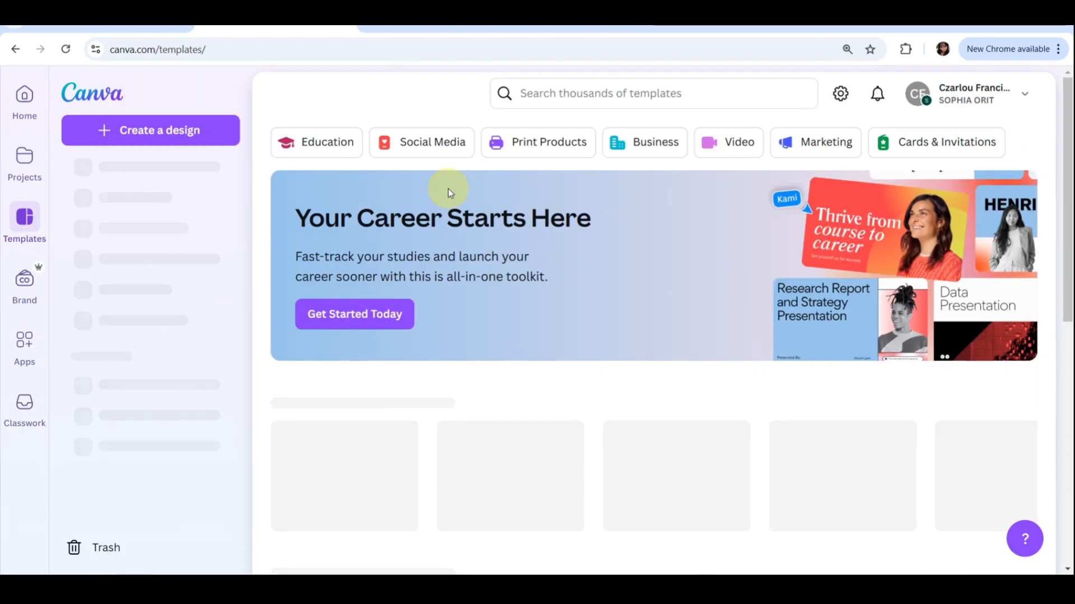
pyautogui.click(601, 92)
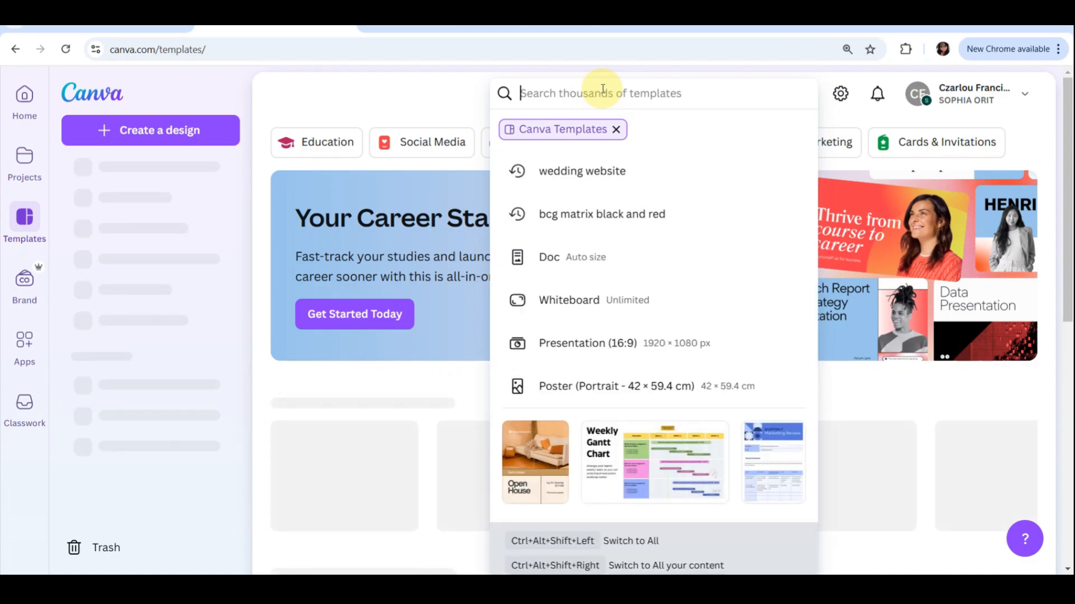
pyautogui.hotkey('ctrl', '+')
pyautogui.hotkey('ctrl', '+')
pyautogui.hotkey('ctrl', '+')
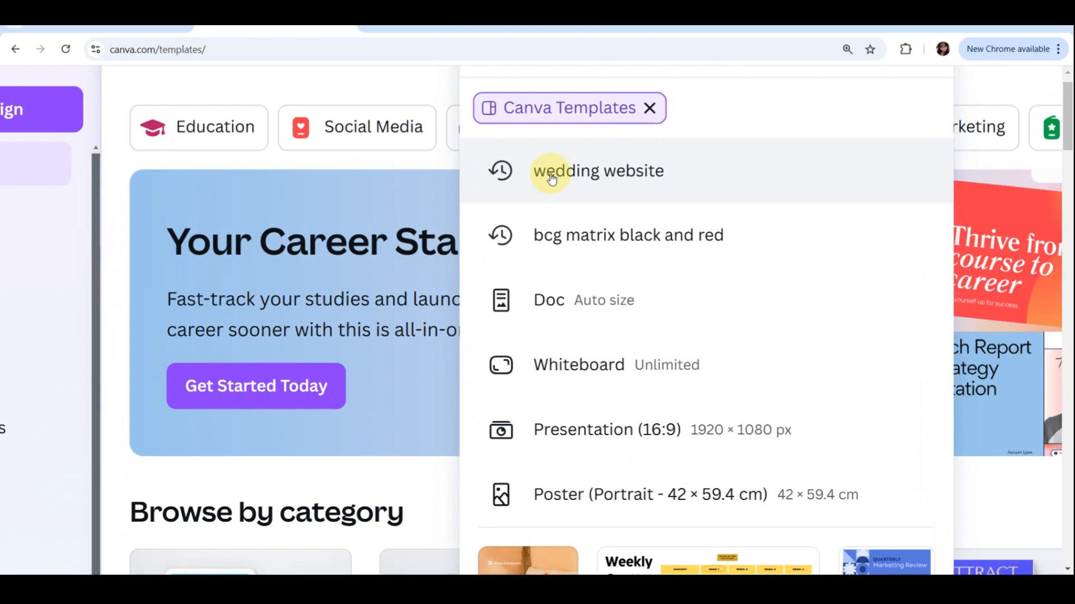
pyautogui.click(551, 173)
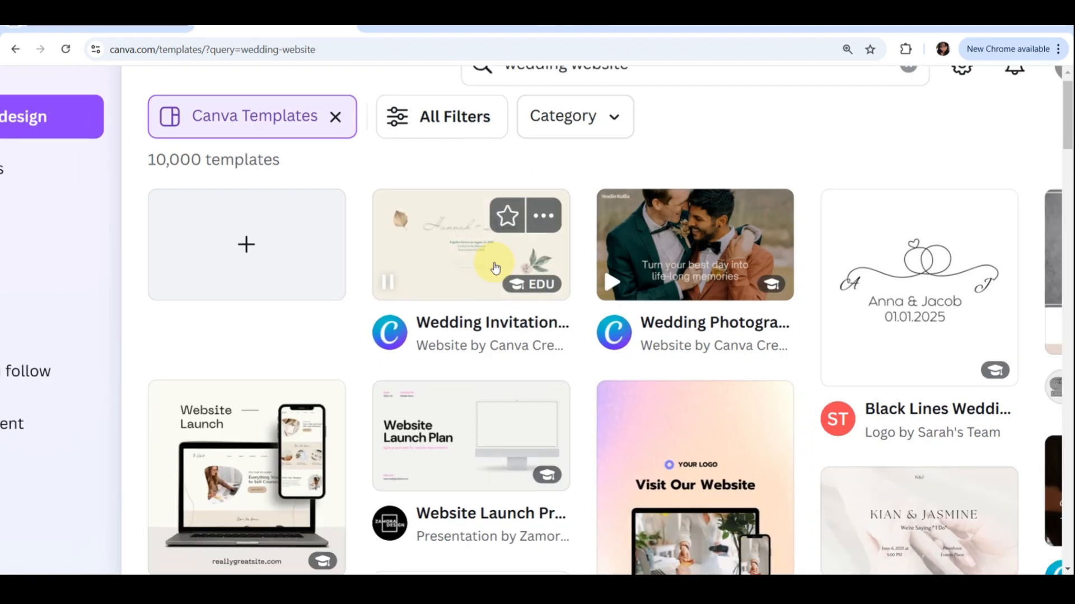
# Browse the wedding website templates, preview the Cream Photographic Wedding Event Website through its pages, and close the preview
pyautogui.hotkey('ctrl', '-')
pyautogui.hotkey('ctrl', '-')
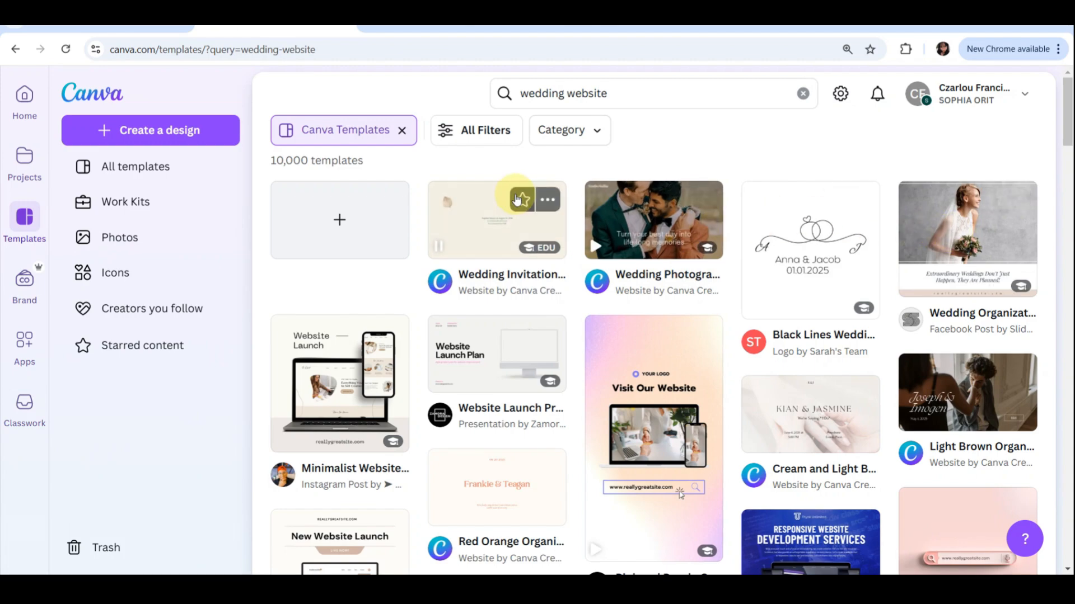
pyautogui.scroll(-1, 458, 292)
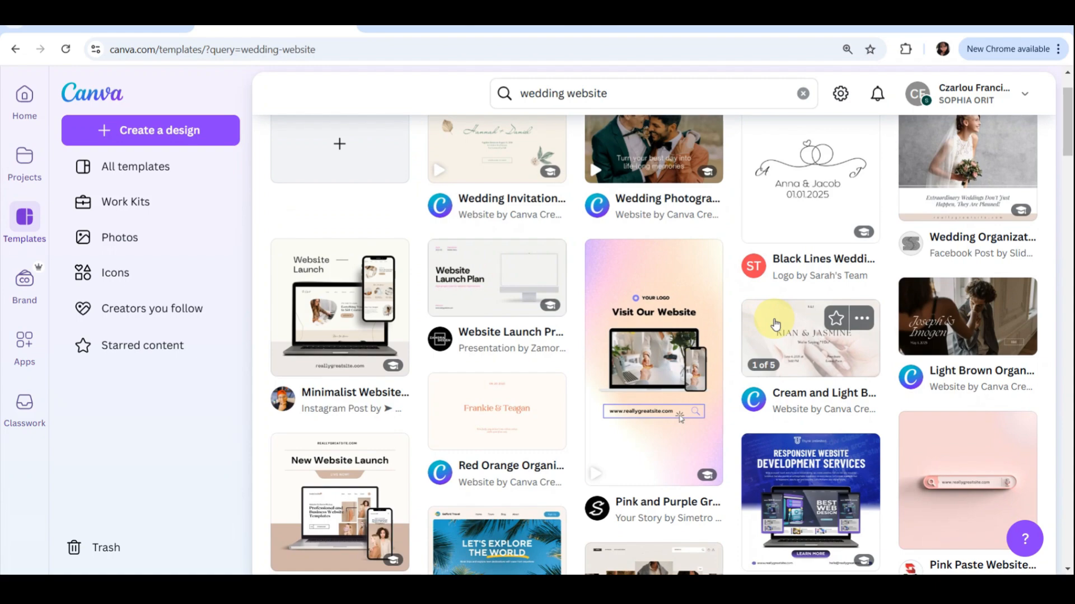
pyautogui.scroll(-2, 487, 384)
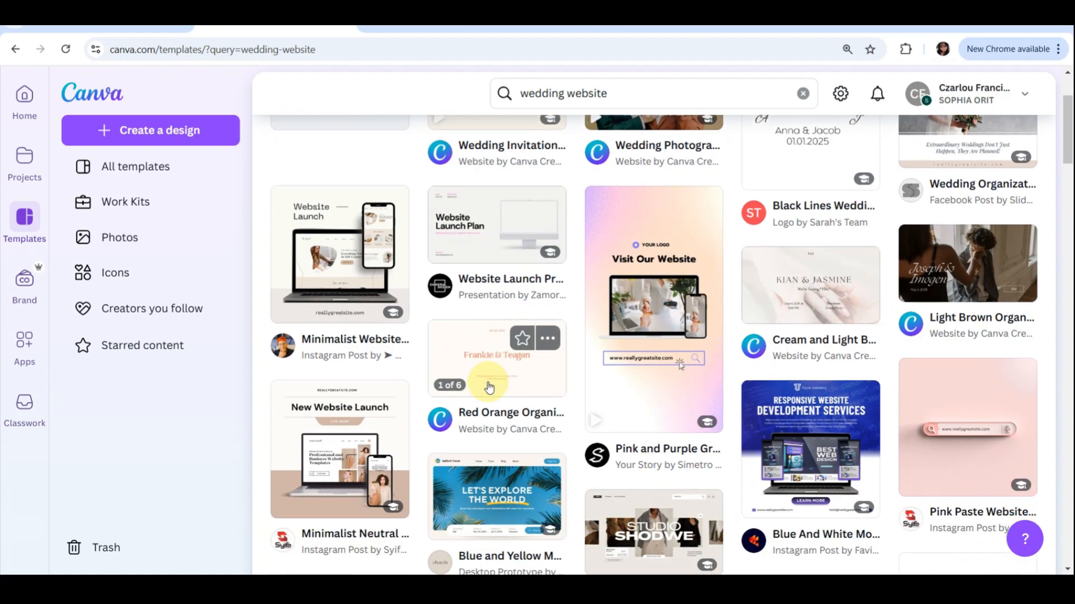
pyautogui.scroll(-2, 489, 386)
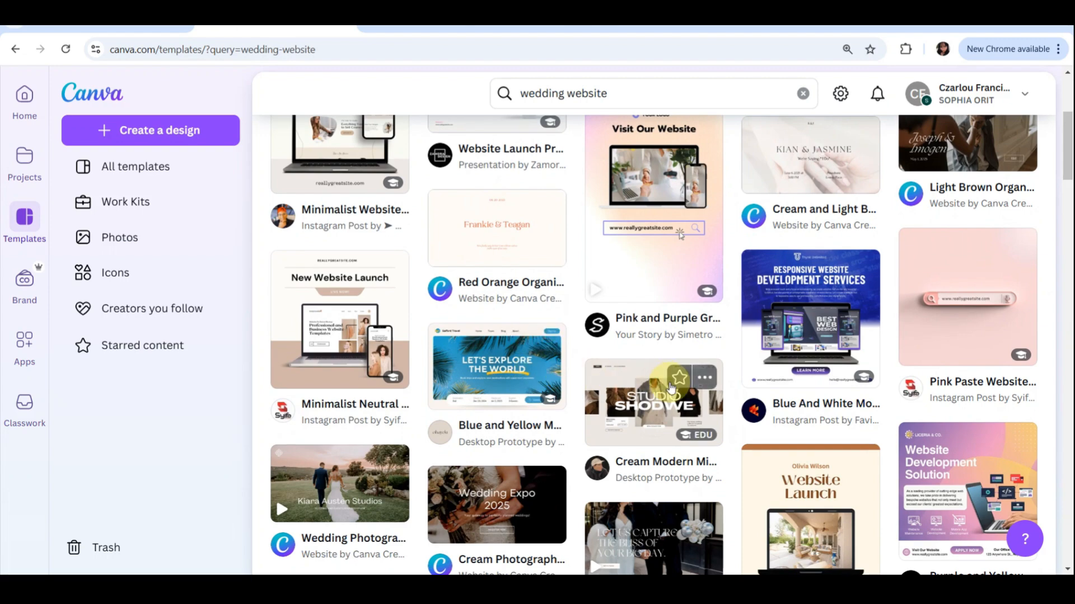
pyautogui.scroll(-2, 727, 364)
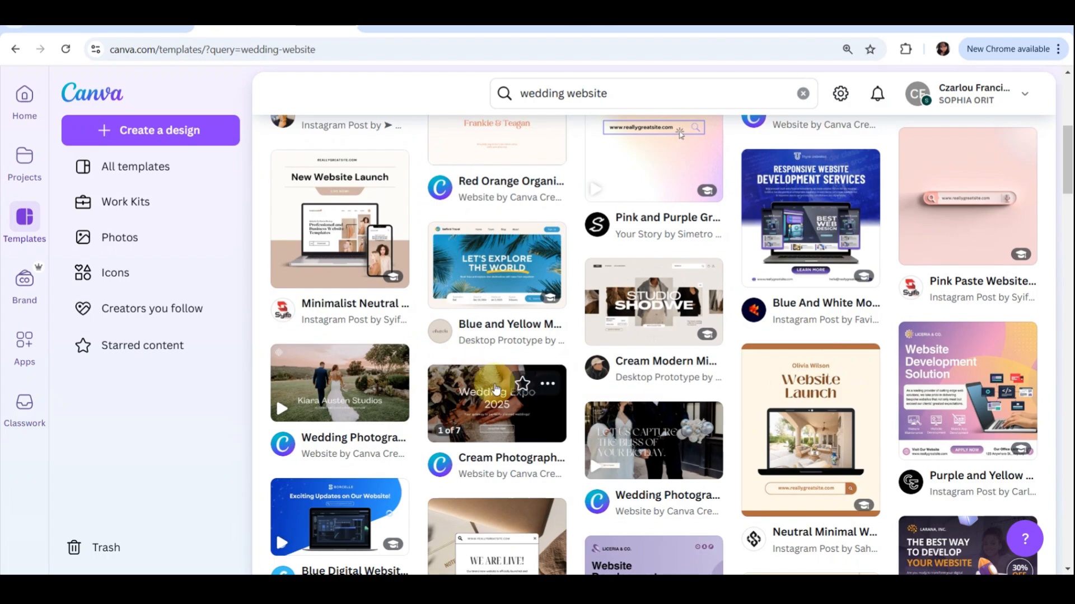
pyautogui.click(493, 409)
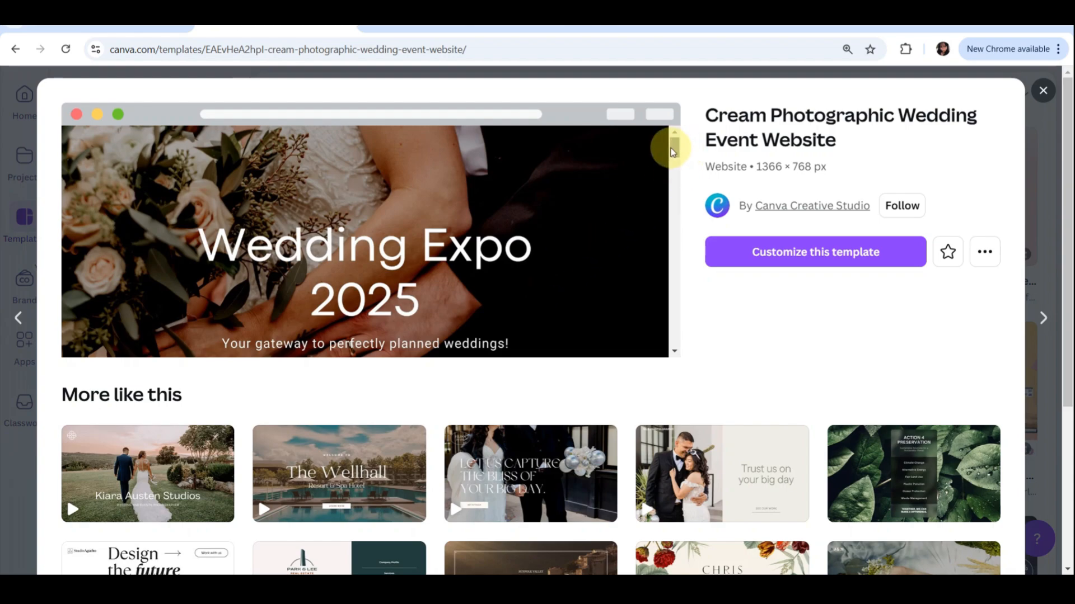
pyautogui.moveTo(673, 150); pyautogui.dragTo(683, 261)
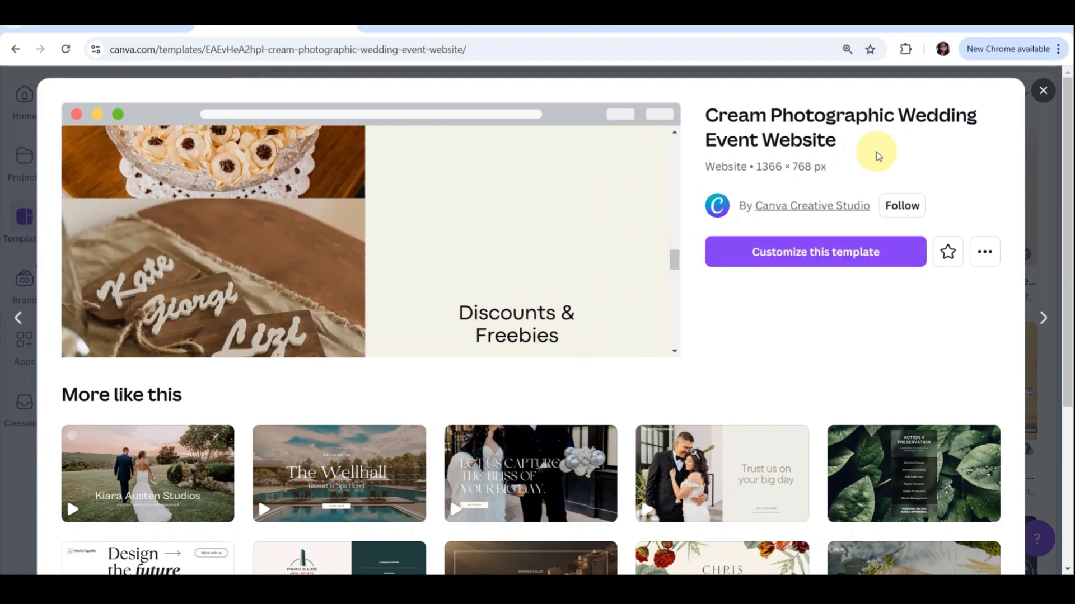
pyautogui.click(1043, 90)
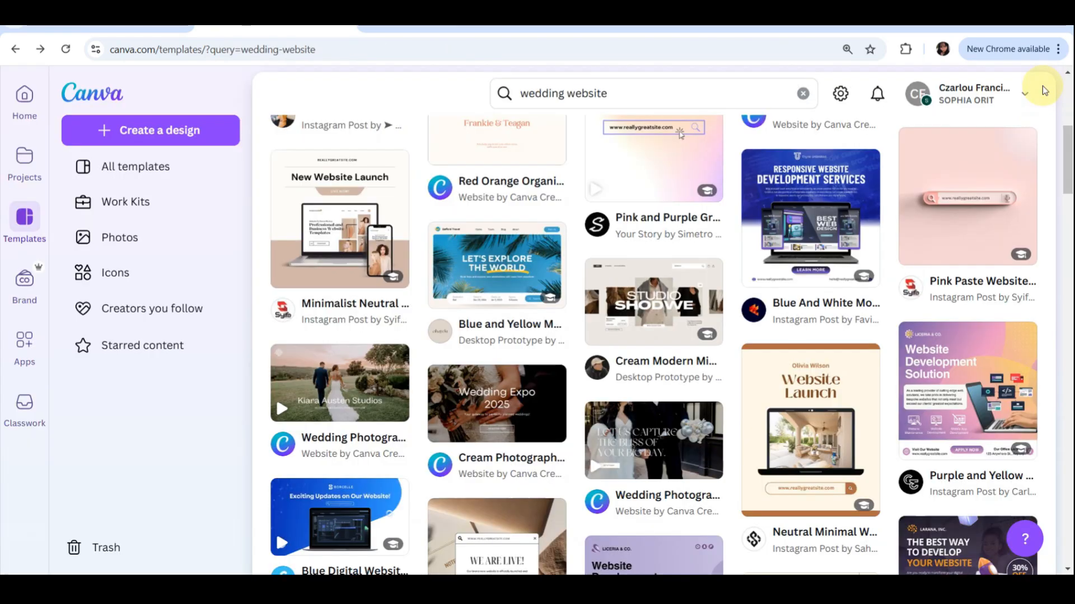
# Open the Cream and Light Brown Photographic Wedding Event Website template for customizing
pyautogui.scroll(3, 792, 227)
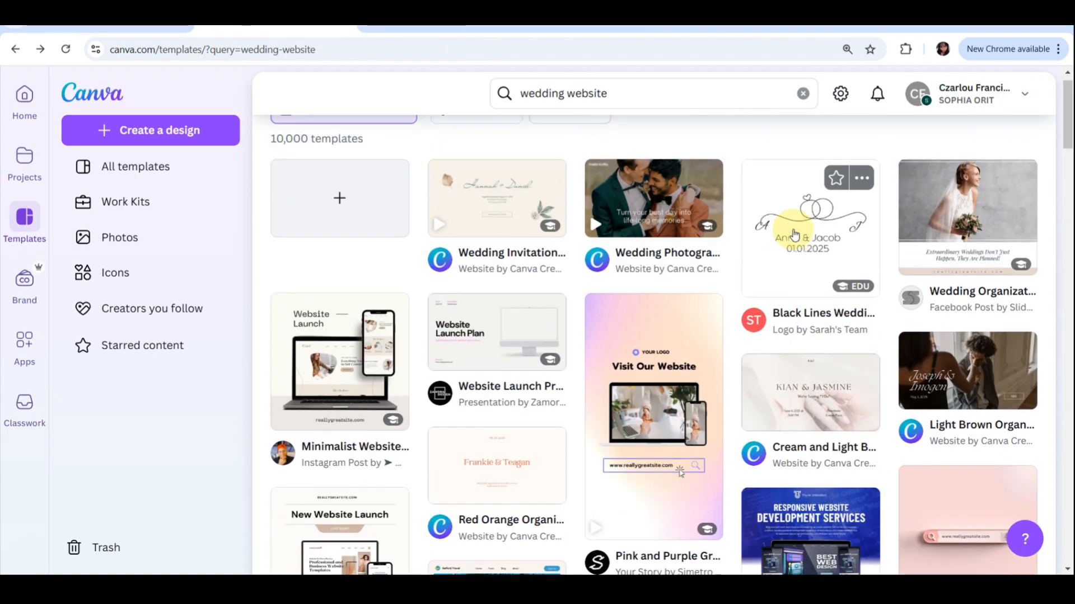
pyautogui.click(794, 405)
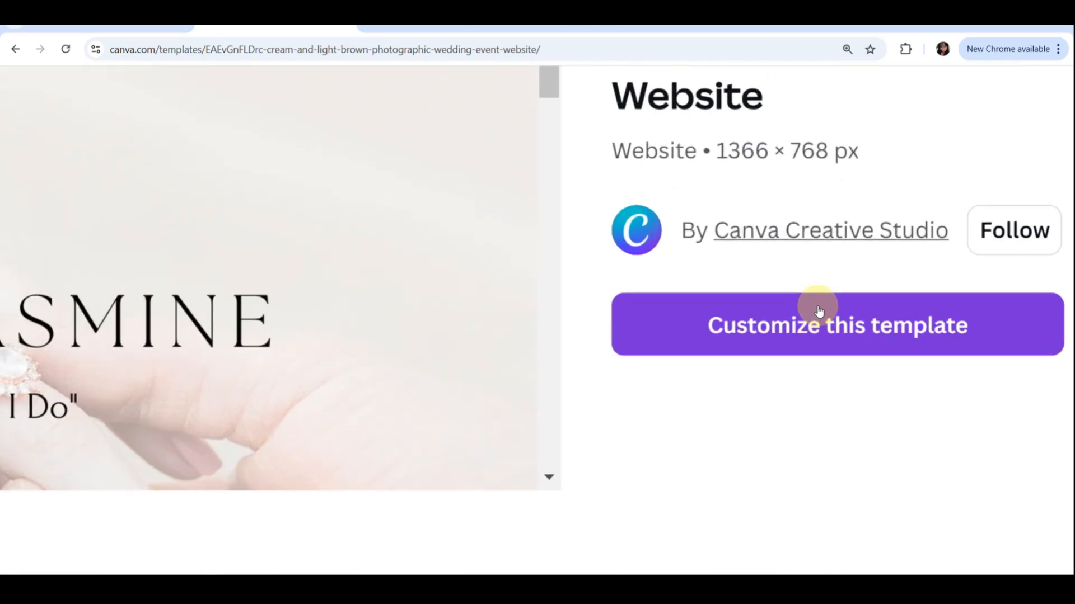
pyautogui.hscroll(2, 843, 333)
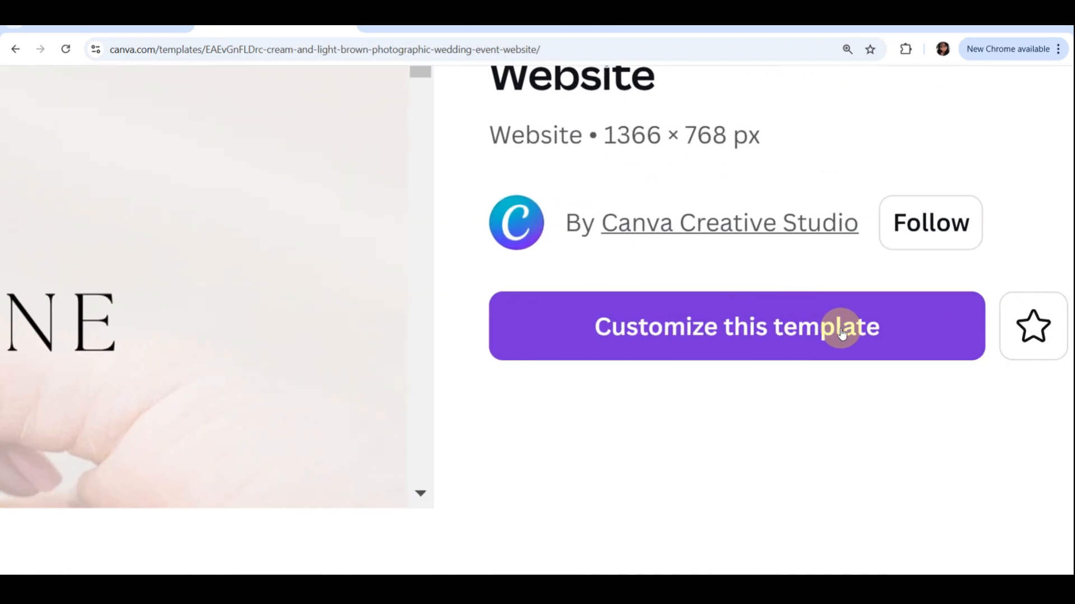
pyautogui.click(773, 322)
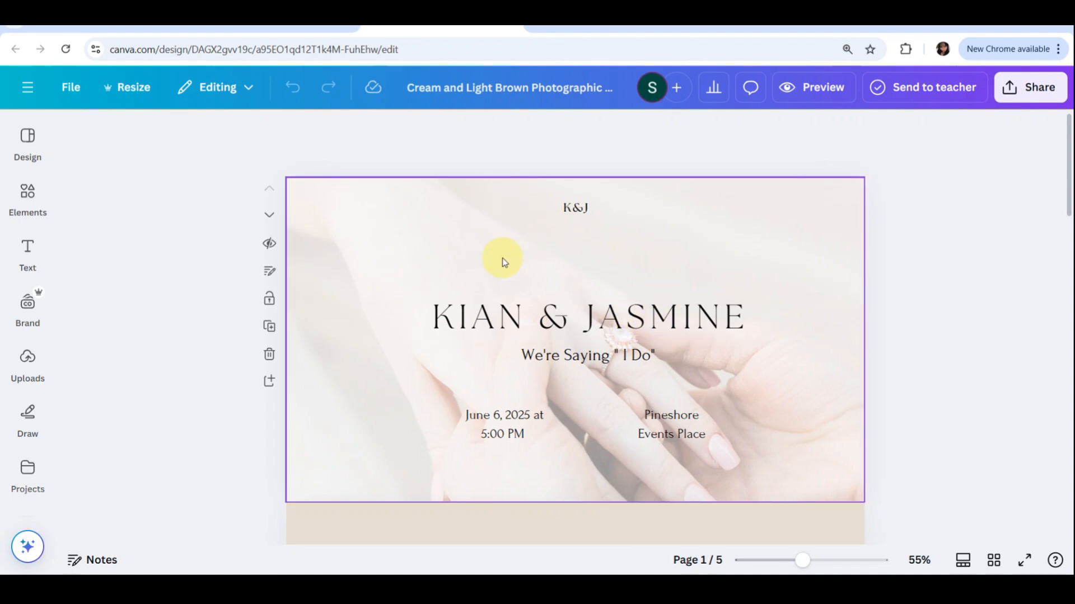
# Replace the main heading on page 1 with the new couple's names joined by "AND", and widen its text box to fit one line
pyautogui.doubleClick(750, 332)
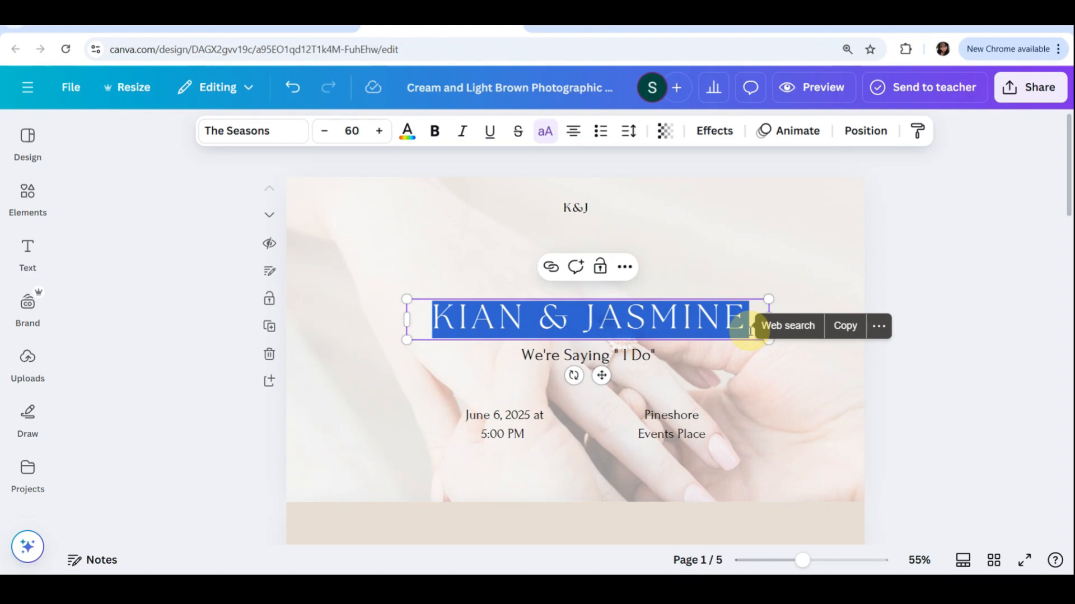
pyautogui.write('KAIZA')
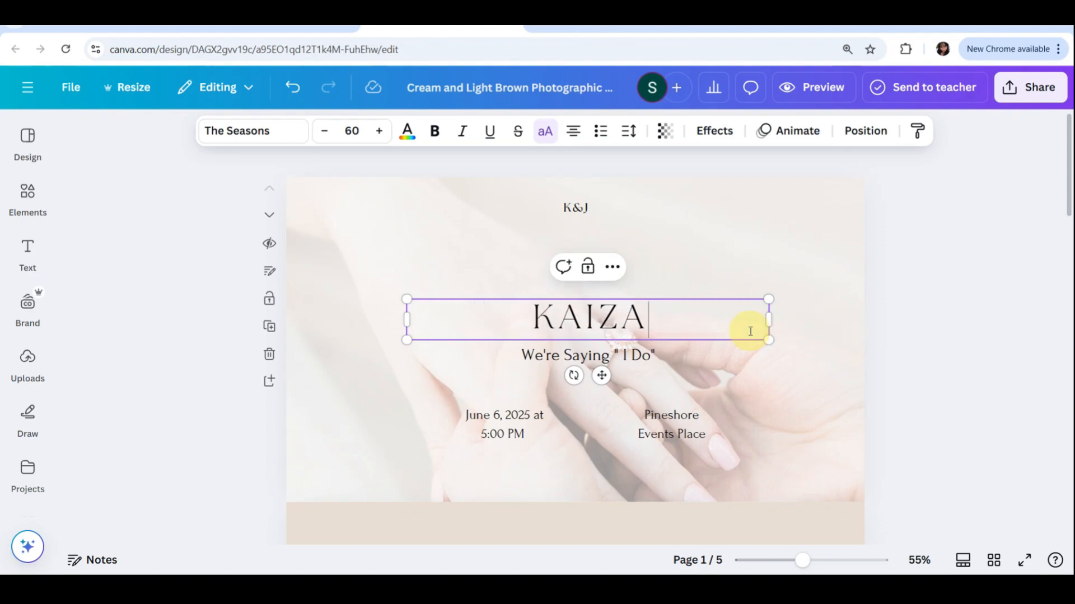
pyautogui.write(' AND SO')
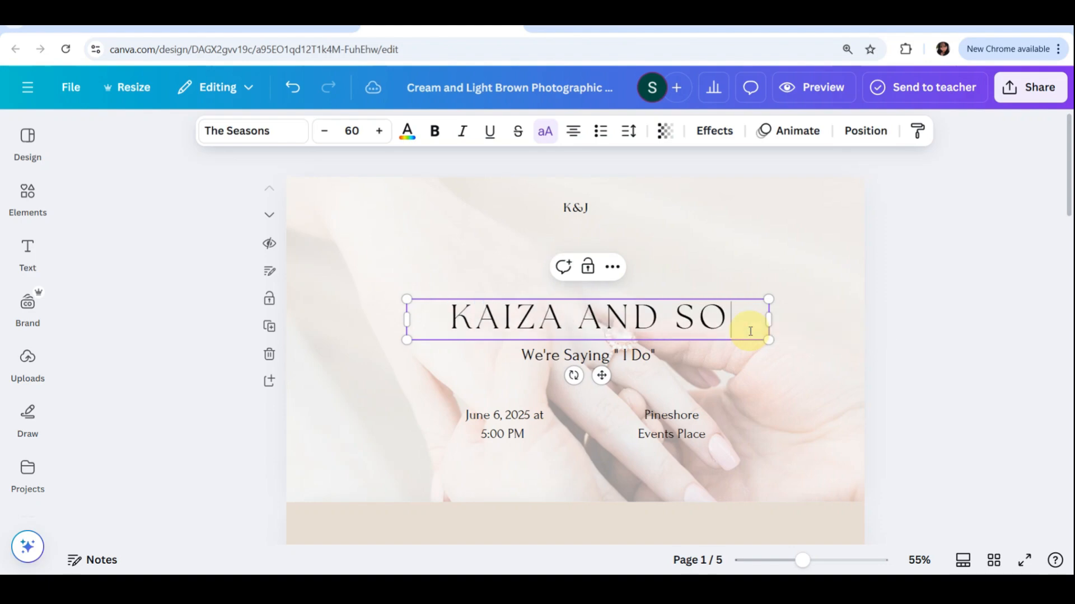
pyautogui.write('PHIA')
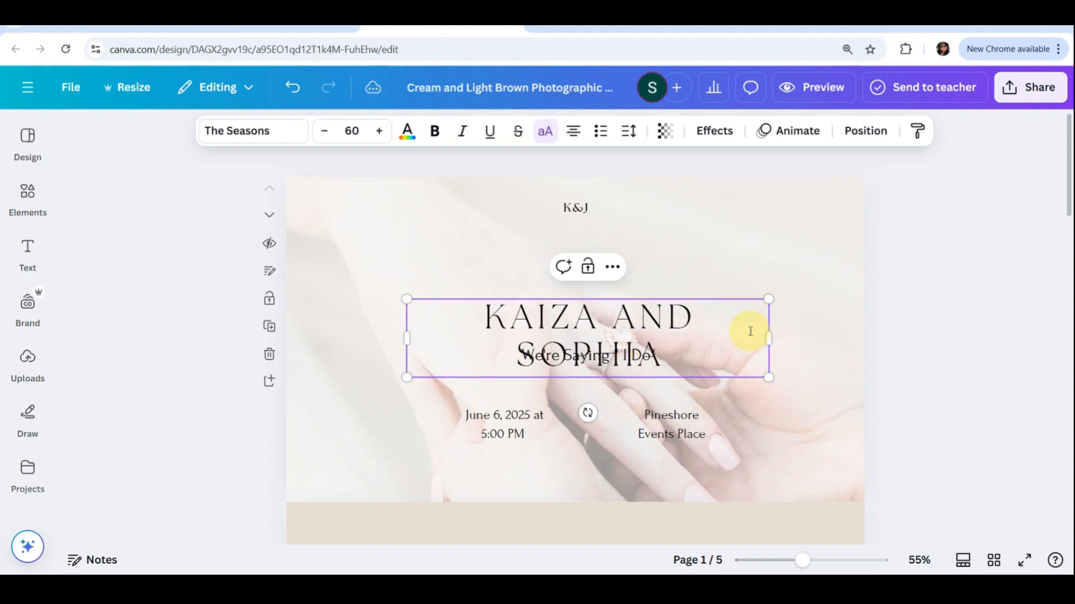
pyautogui.moveTo(769, 340); pyautogui.dragTo(815, 319)
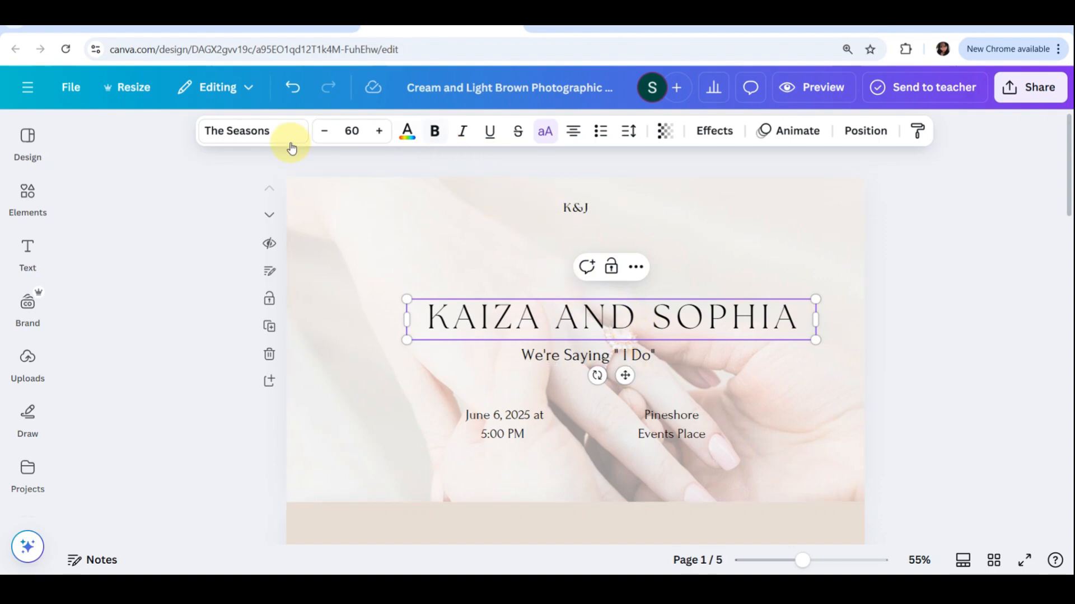
# Try several recently used color styles on page 1 and settle on the white, grey and navy logo palette
pyautogui.click(34, 144)
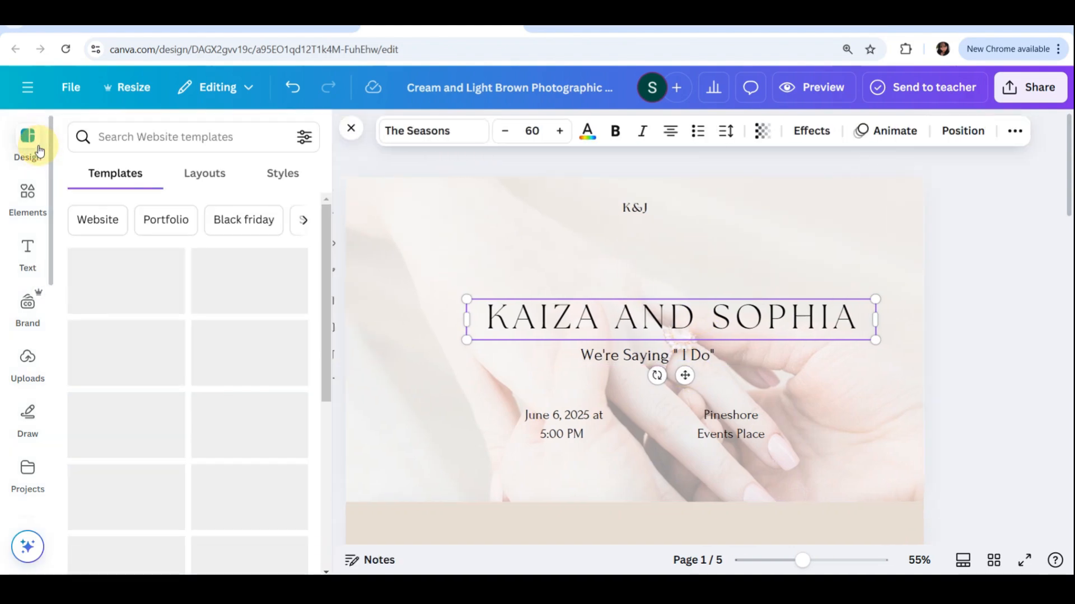
pyautogui.click(284, 173)
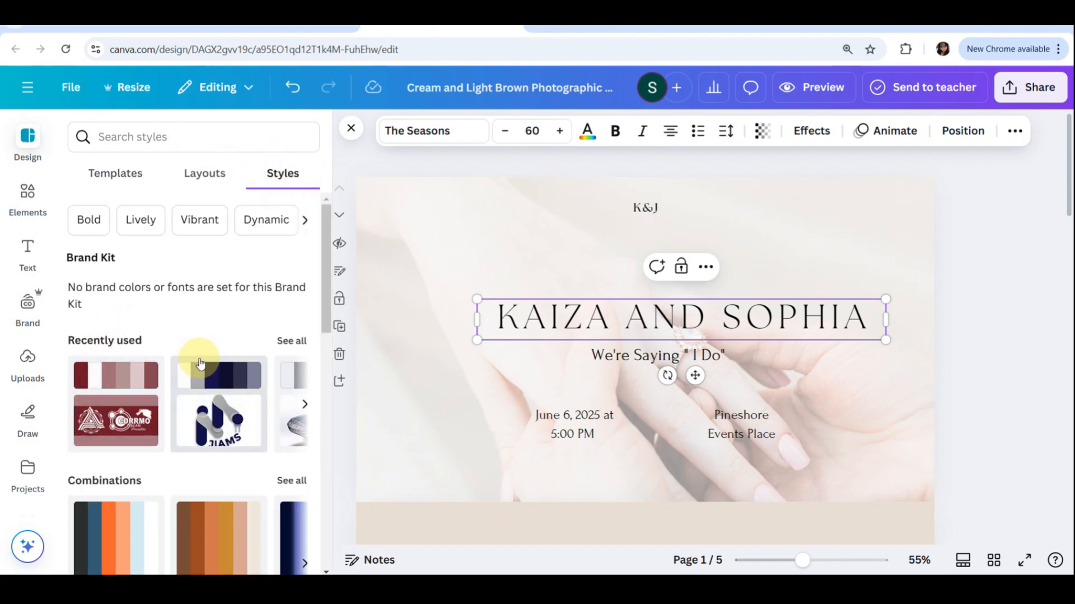
pyautogui.hscroll(2, 209, 376)
pyautogui.hscroll(2, 209, 376)
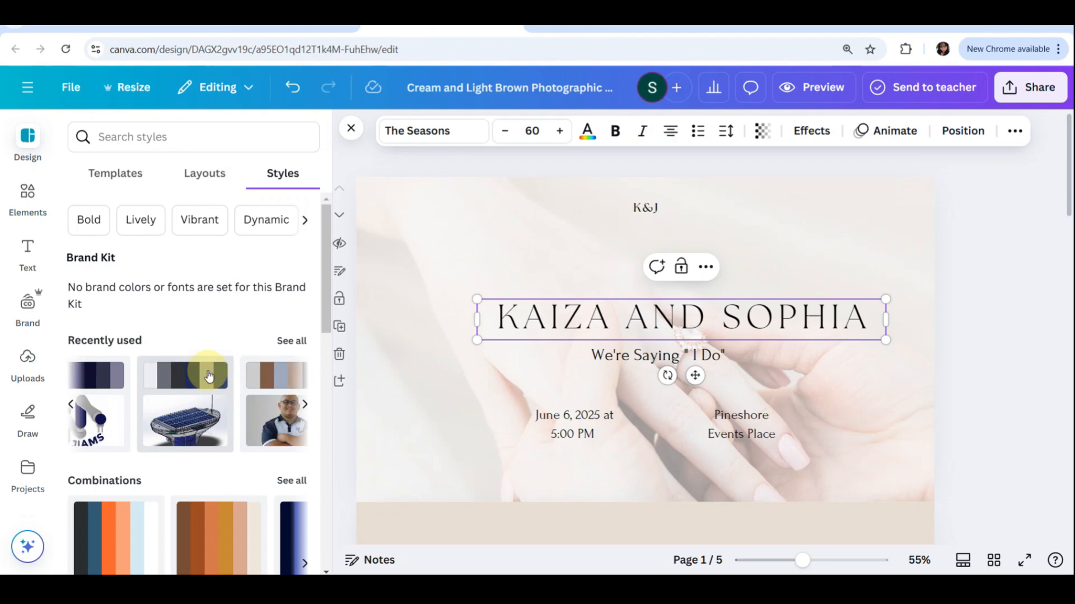
pyautogui.hscroll(4, 209, 376)
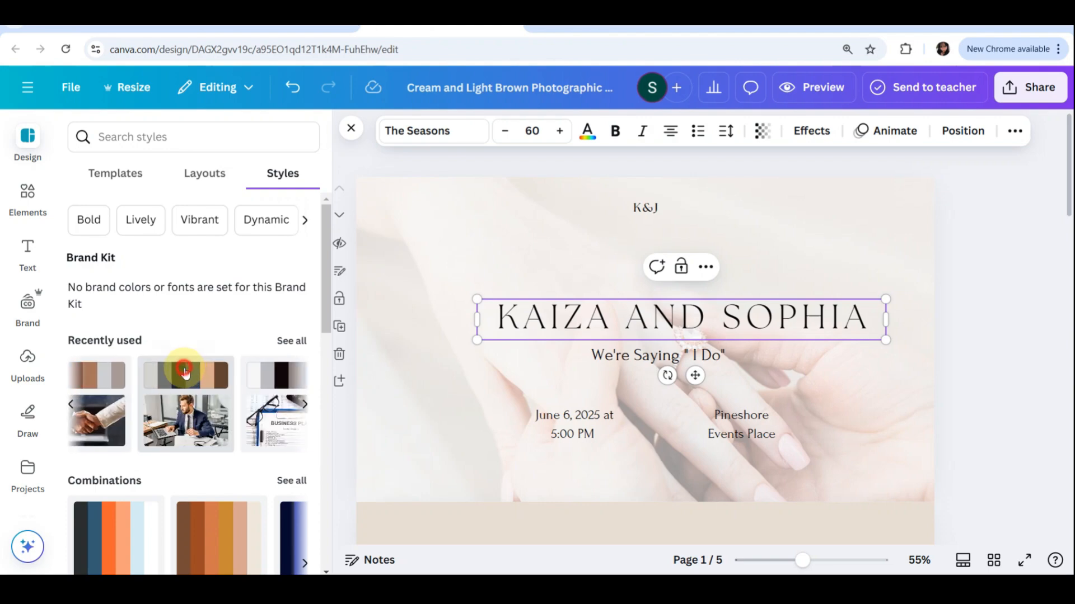
pyautogui.click(185, 373)
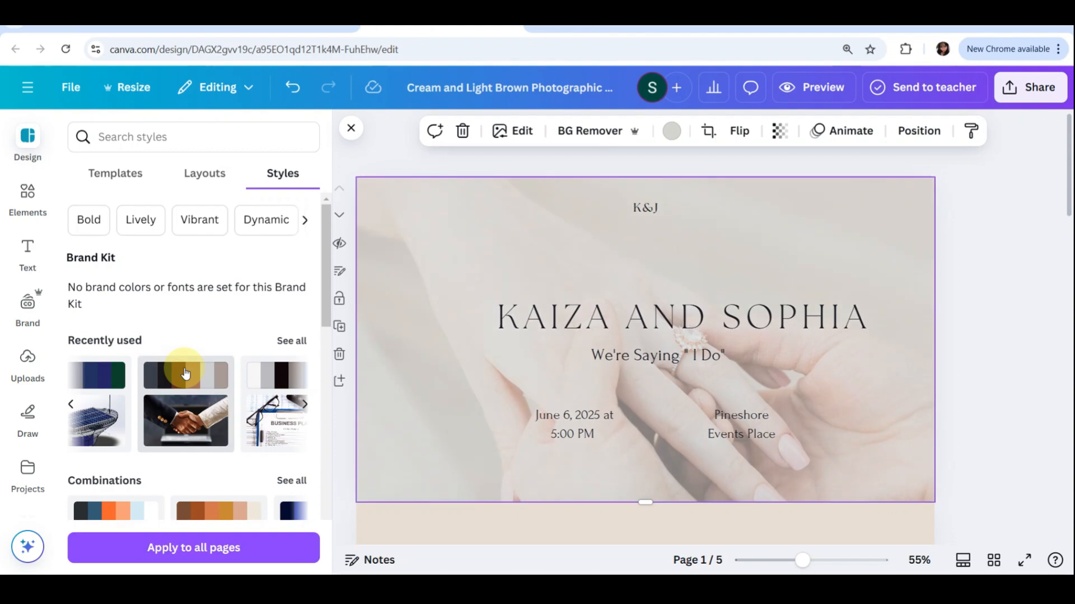
pyautogui.click(185, 373)
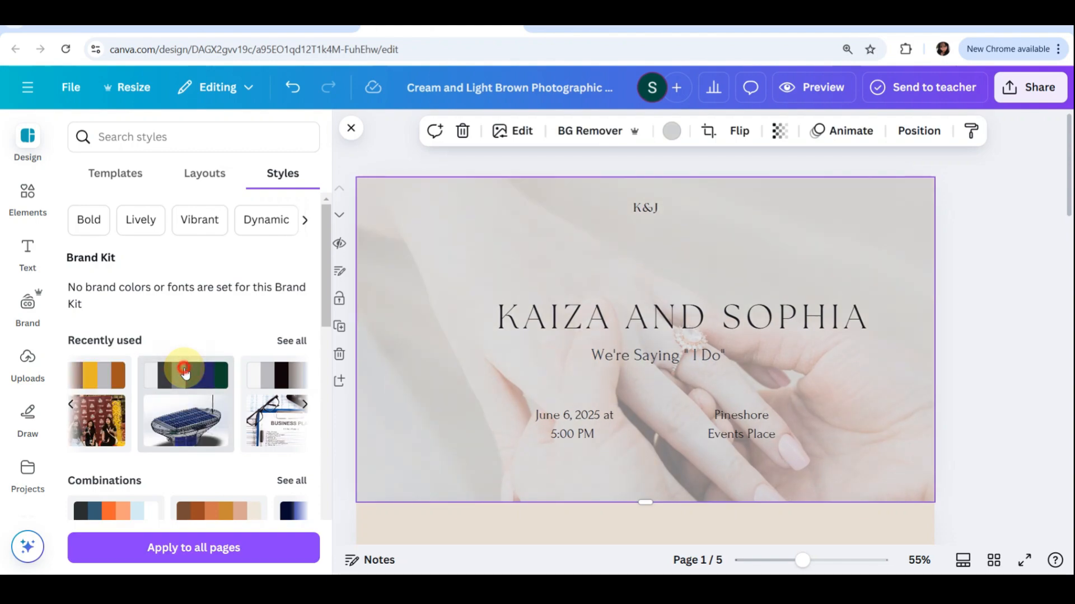
pyautogui.click(186, 374)
pyautogui.click(186, 373)
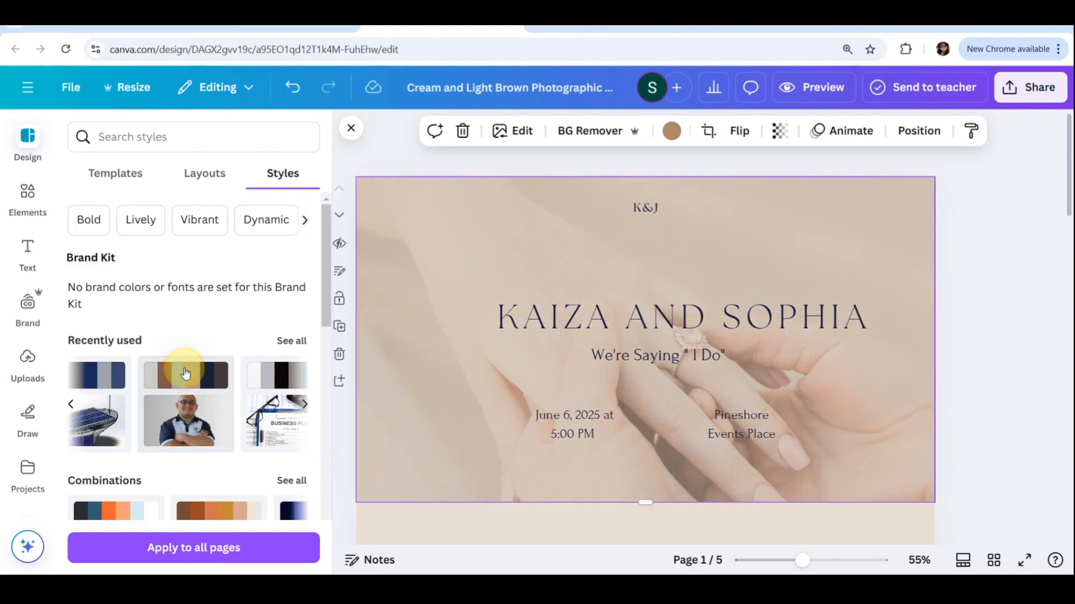
pyautogui.click(185, 374)
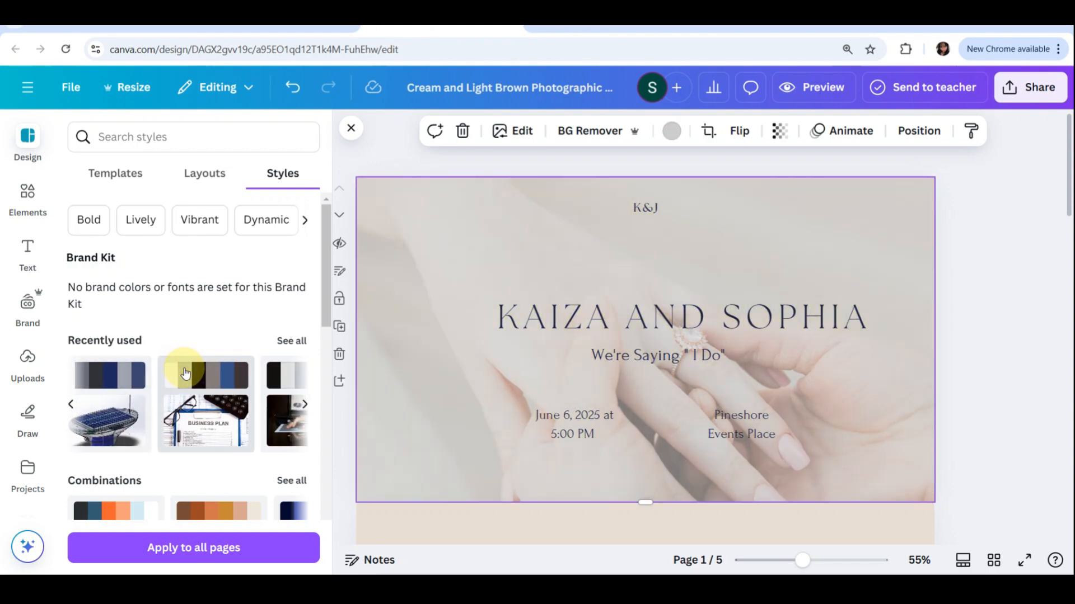
pyautogui.click(211, 382)
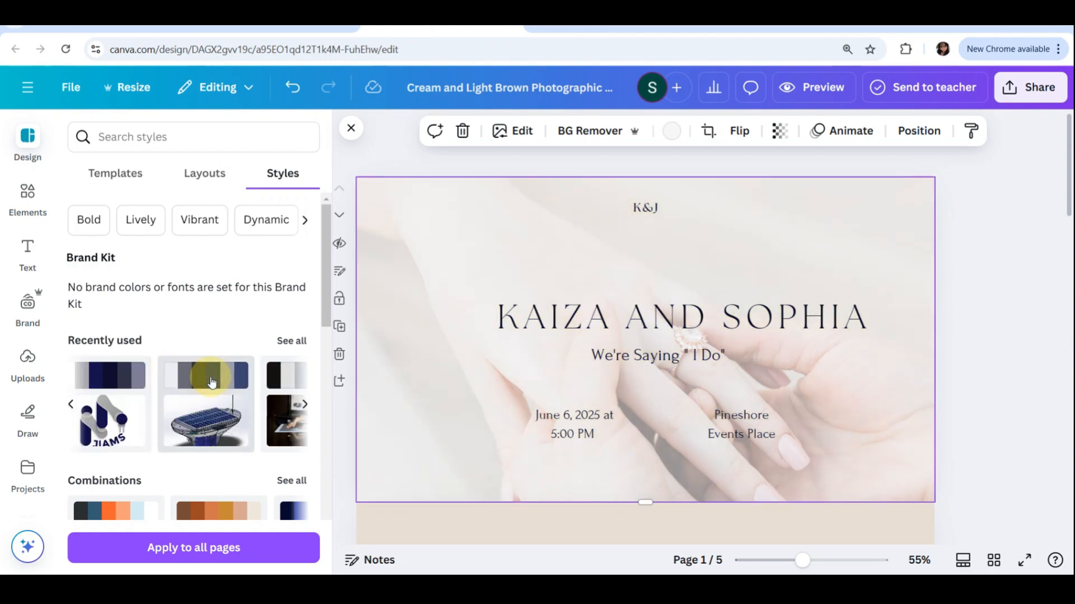
pyautogui.click(211, 382)
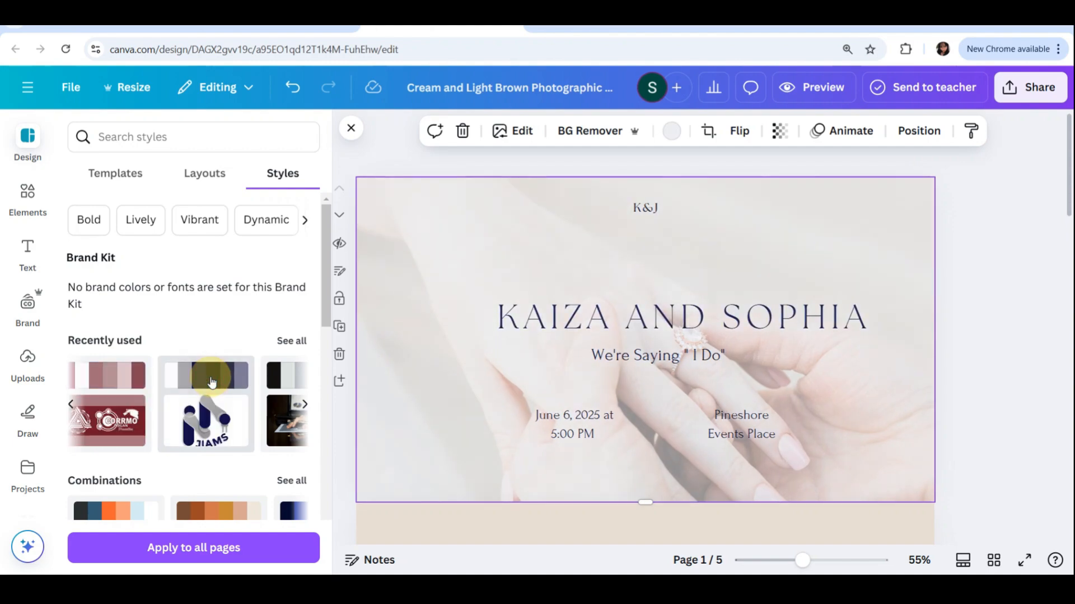
pyautogui.click(210, 381)
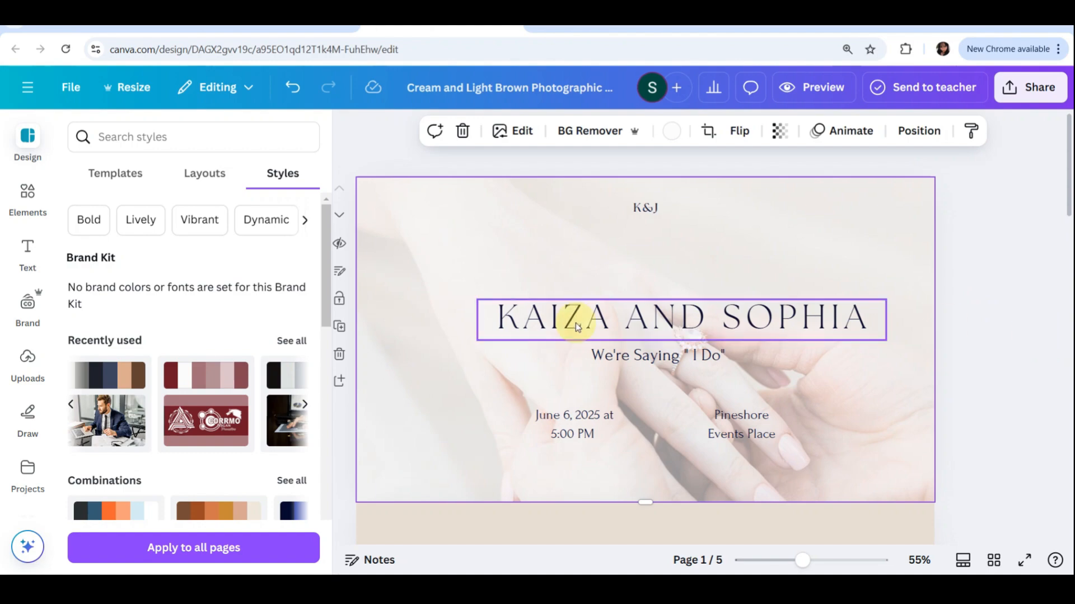
# Apply the chosen color style to all pages and check it on pages 1 and 2
pyautogui.click(284, 548)
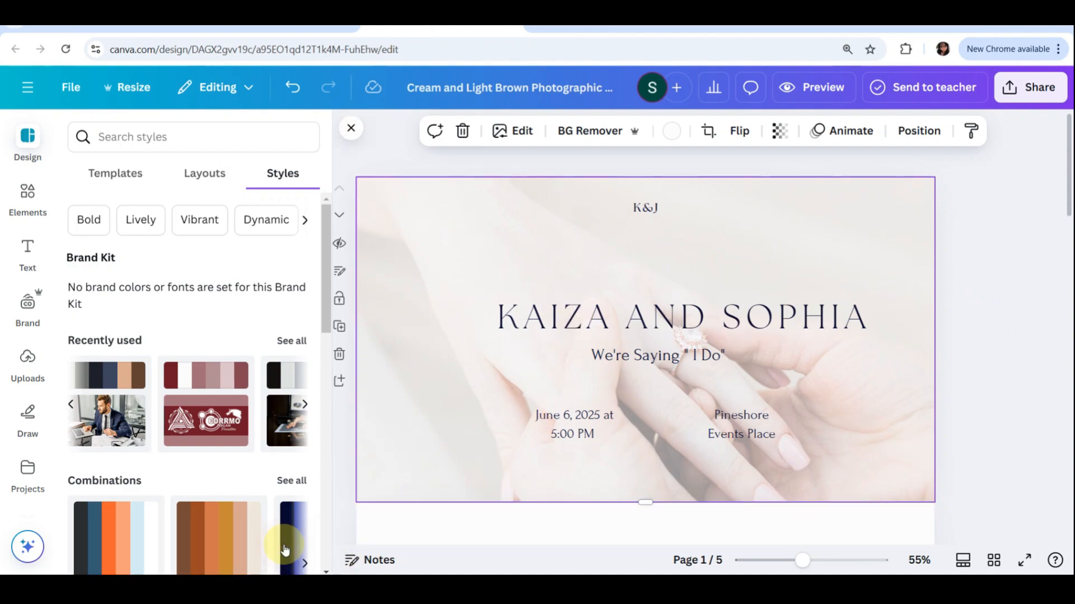
pyautogui.click(980, 357)
pyautogui.scroll(-3, 980, 357)
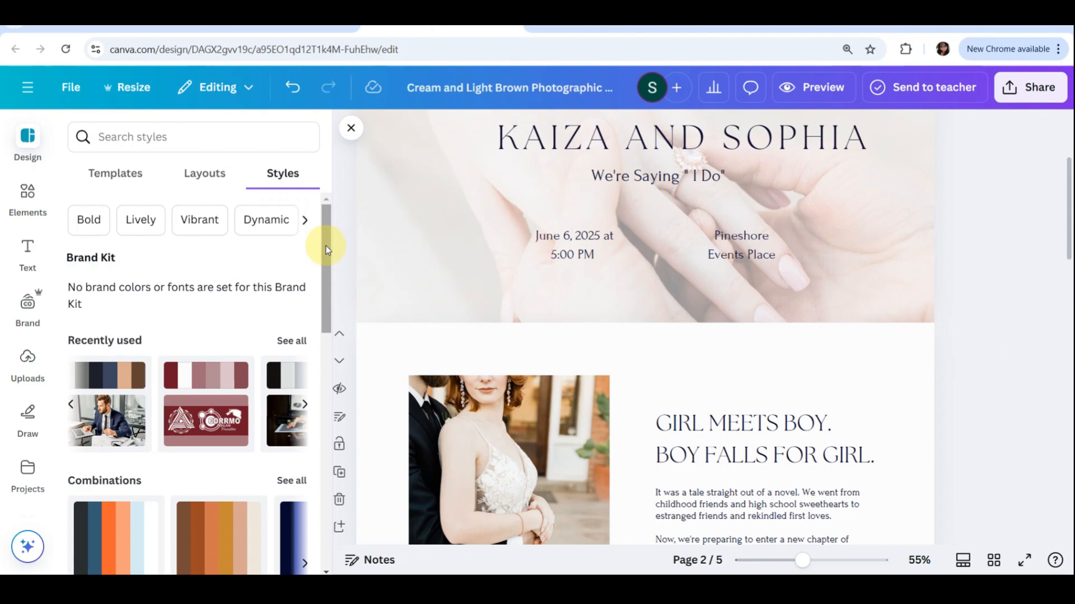
pyautogui.scroll(3, 572, 169)
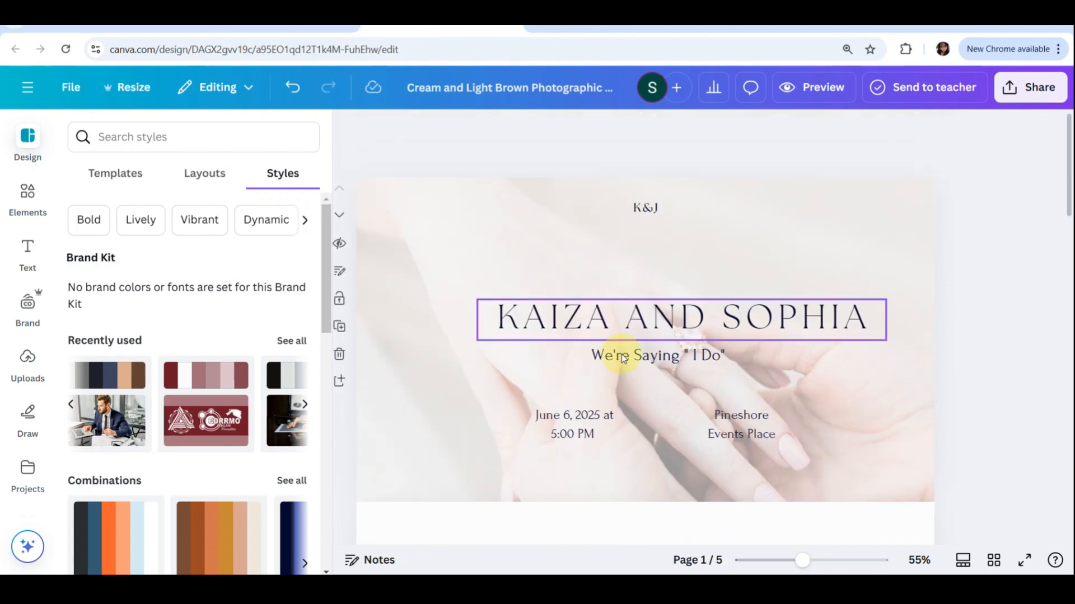
# Look through the fonts available for the date and time text on page 1, and inspect the venue text
pyautogui.doubleClick(588, 414)
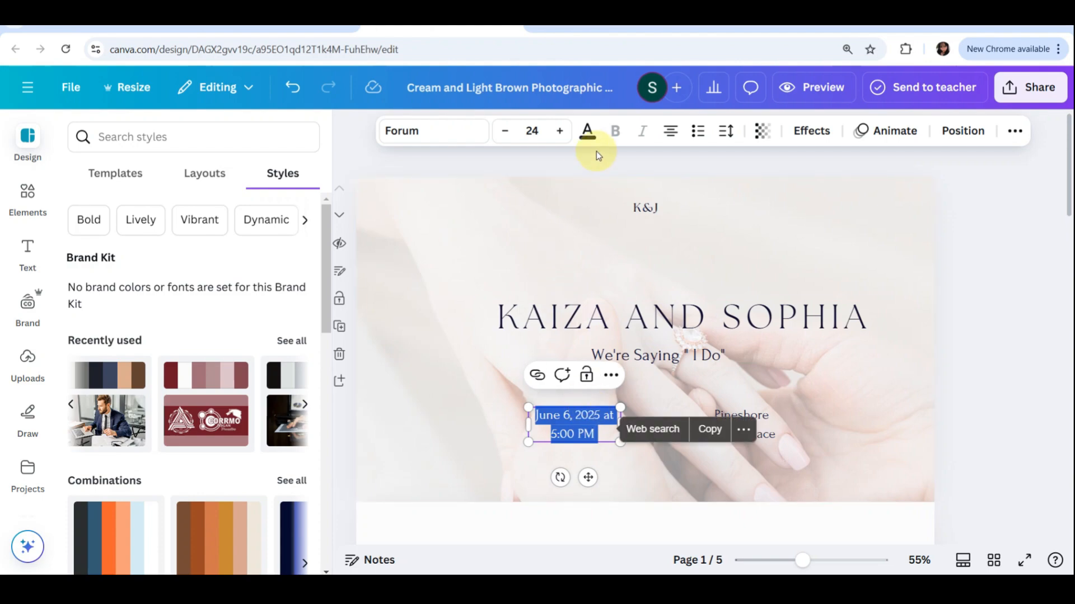
pyautogui.click(429, 128)
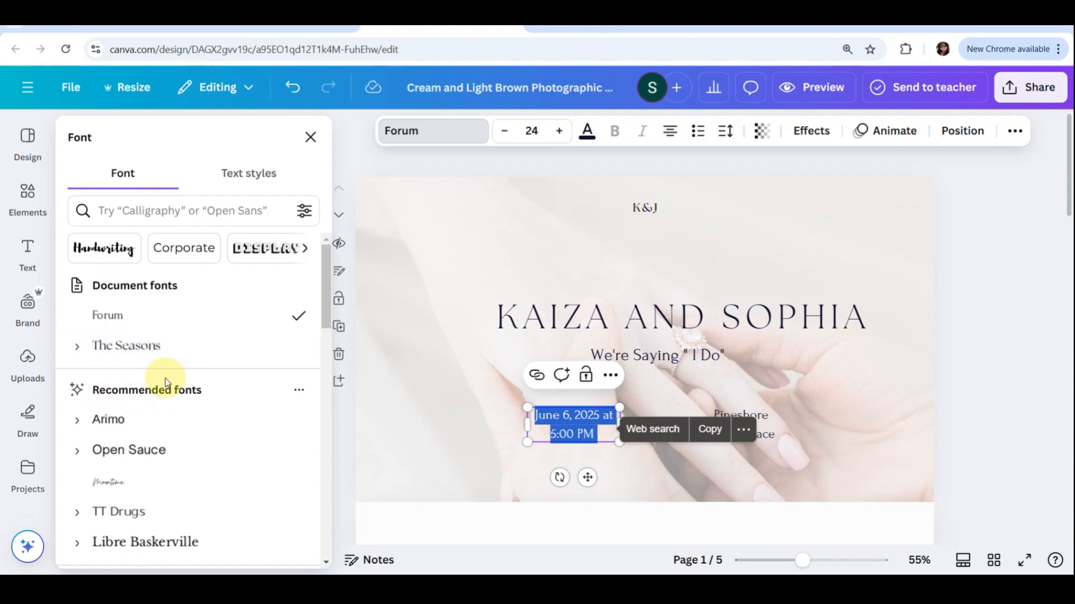
pyautogui.scroll(-3, 186, 408)
pyautogui.scroll(-5, 185, 408)
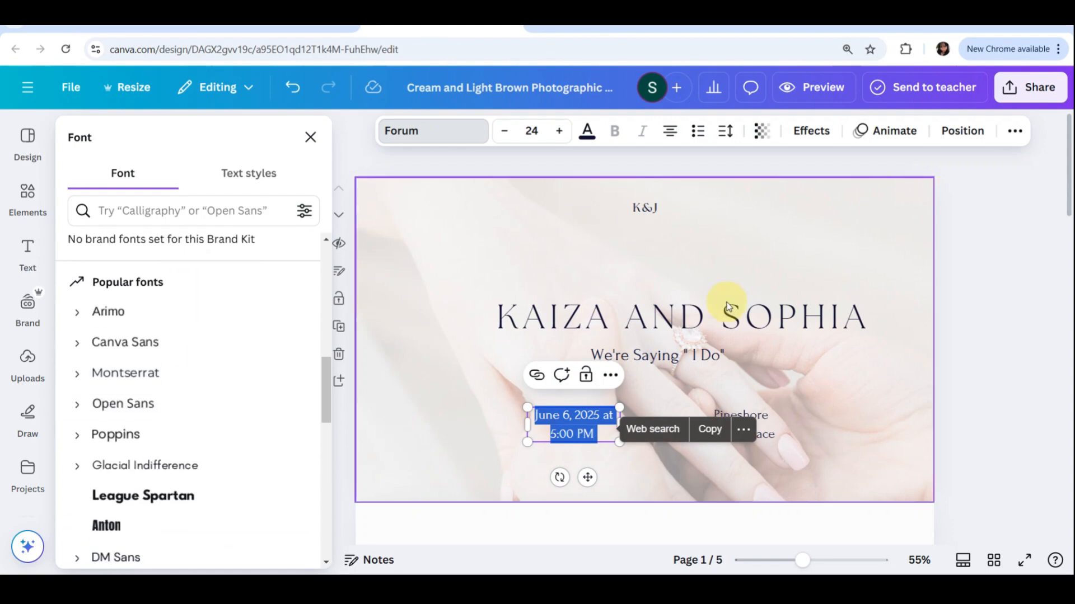
pyautogui.click(766, 394)
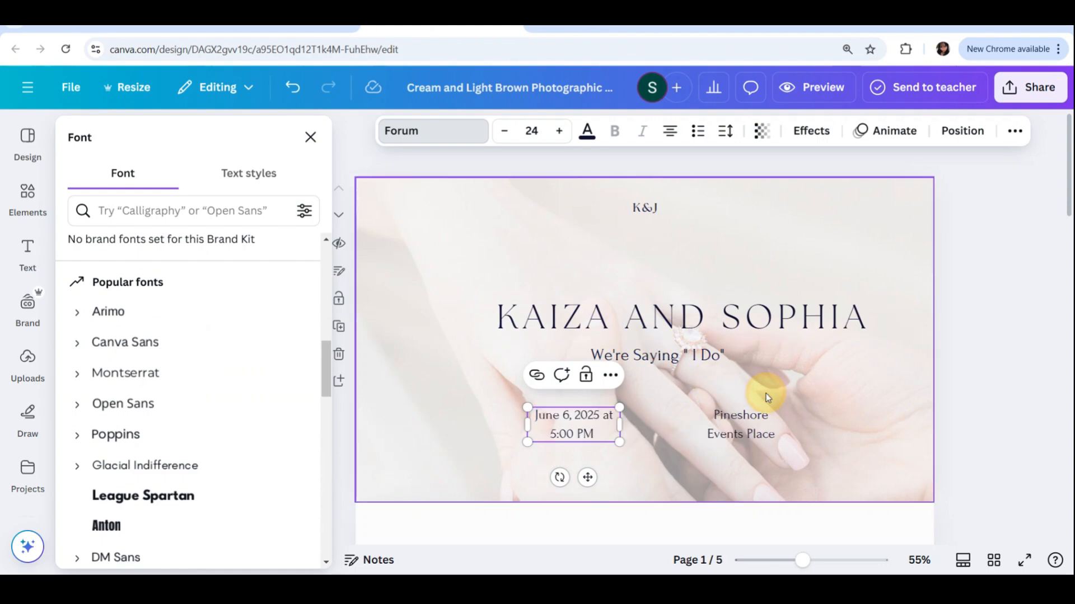
pyautogui.doubleClick(756, 427)
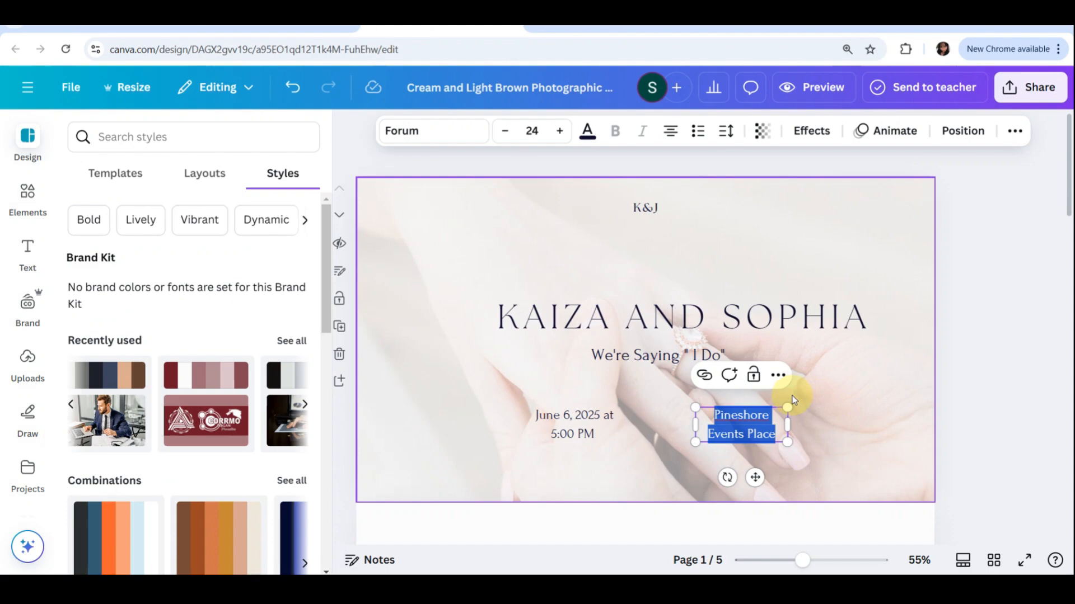
pyautogui.scroll(3, 791, 395)
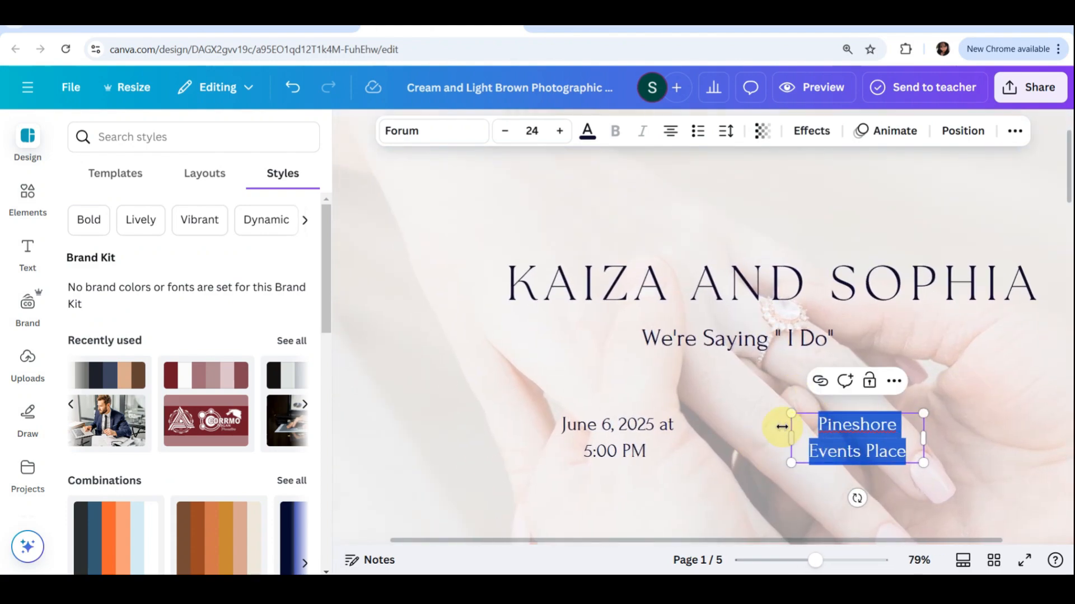
pyautogui.scroll(-5, 782, 428)
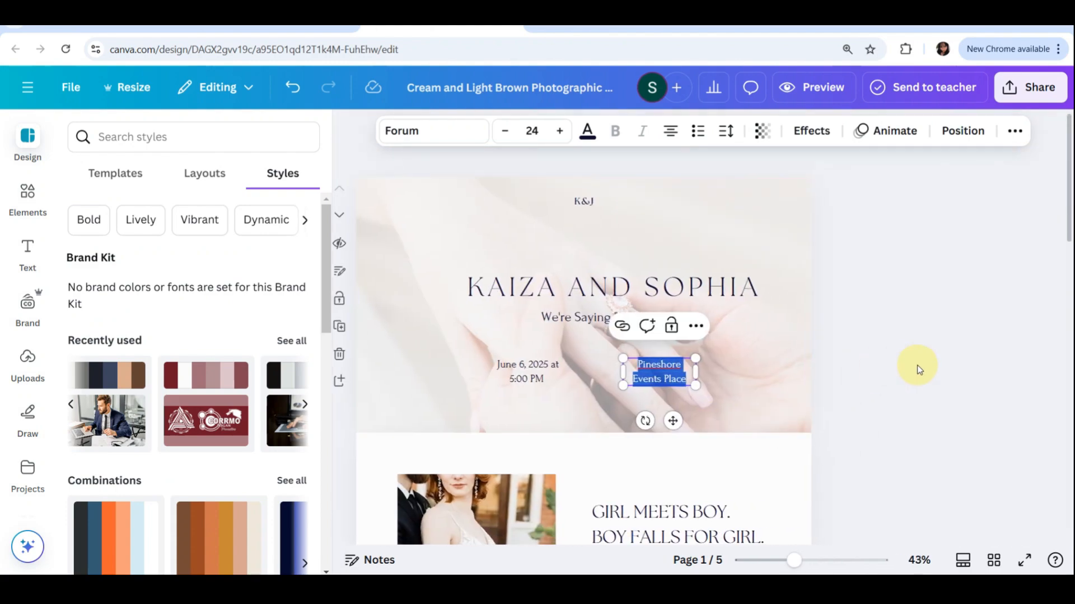
pyautogui.click(944, 381)
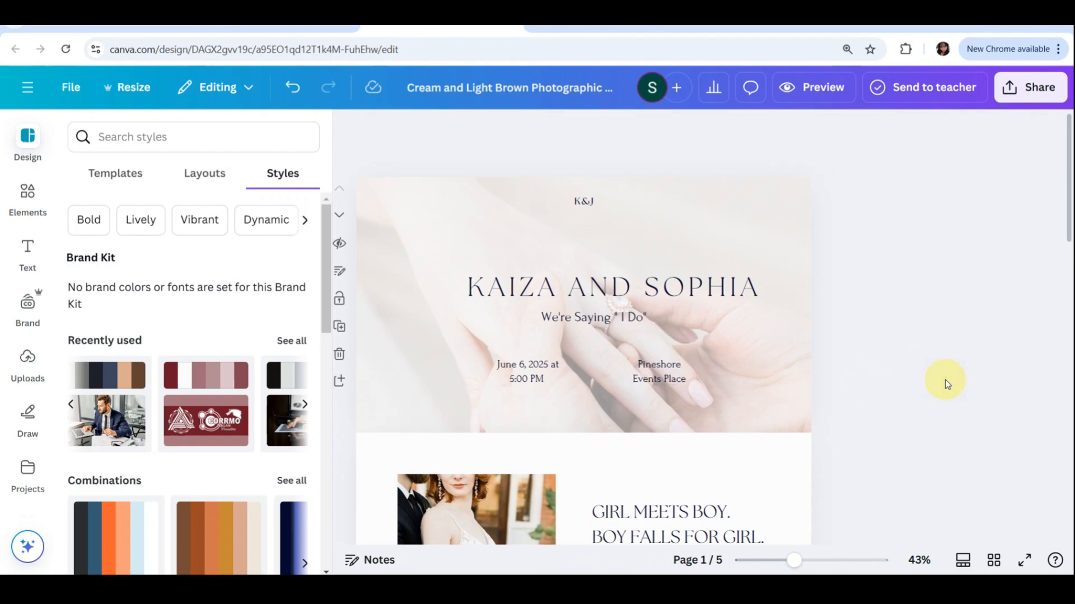
# Review the love story section on page 2 and the event details section on page 3
pyautogui.scroll(-3, 945, 382)
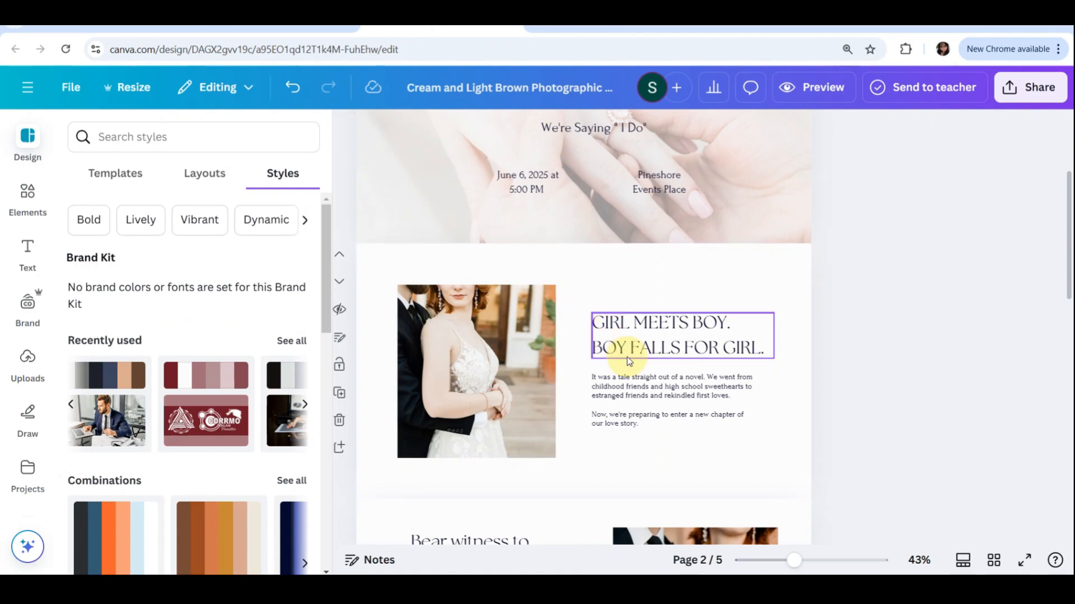
pyautogui.scroll(2, 627, 359)
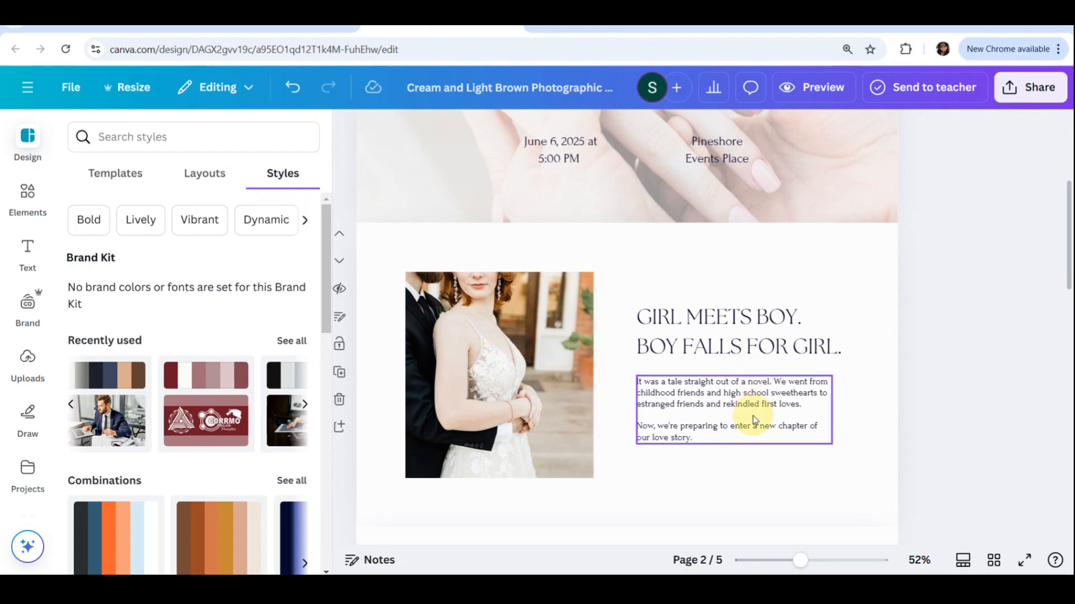
pyautogui.scroll(-2, 799, 473)
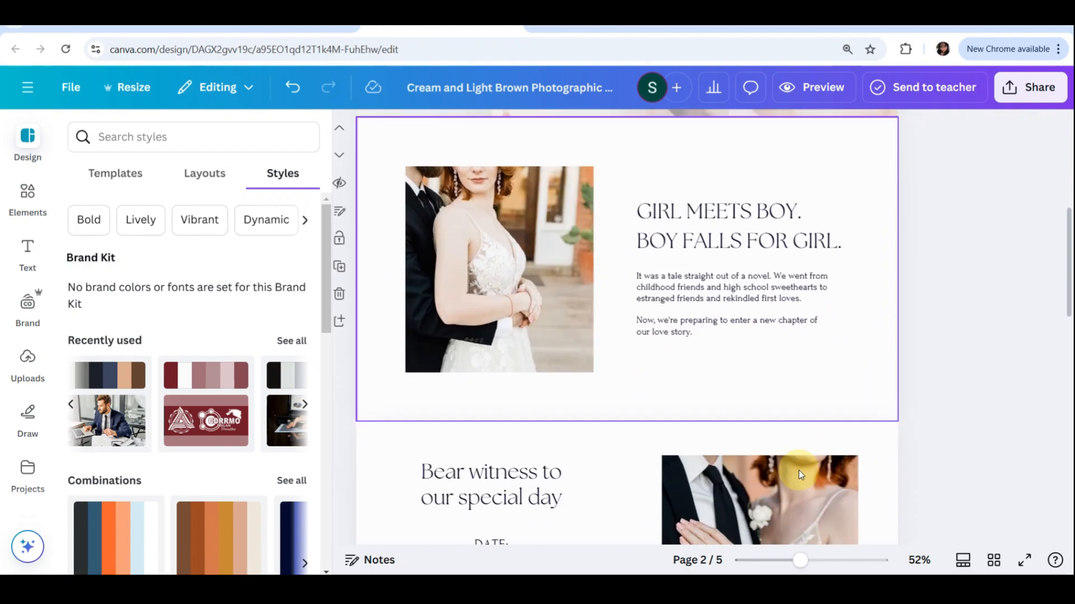
pyautogui.scroll(-1, 798, 473)
pyautogui.scroll(-2, 799, 472)
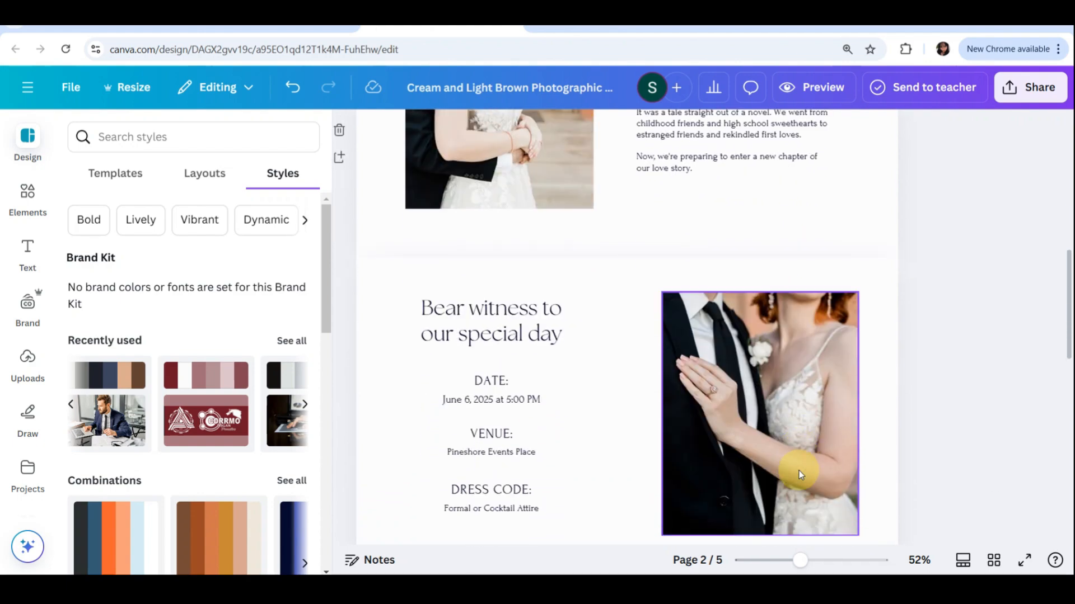
pyautogui.scroll(-1, 798, 471)
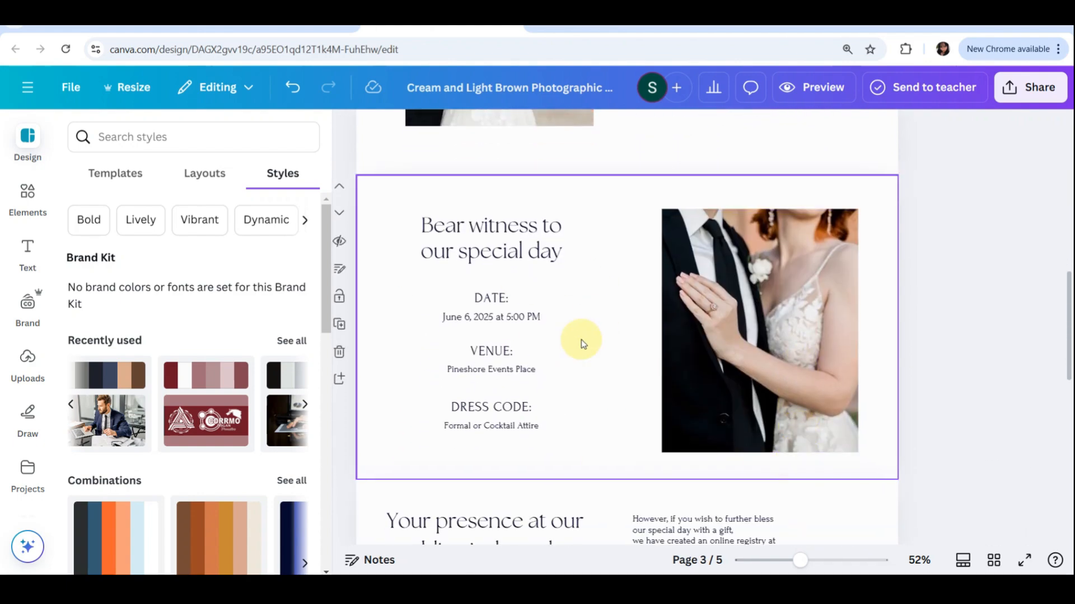
# Try the Outline, Splice and Hollow effects on the date group on page 3, and reset its effect to None
pyautogui.click(529, 310)
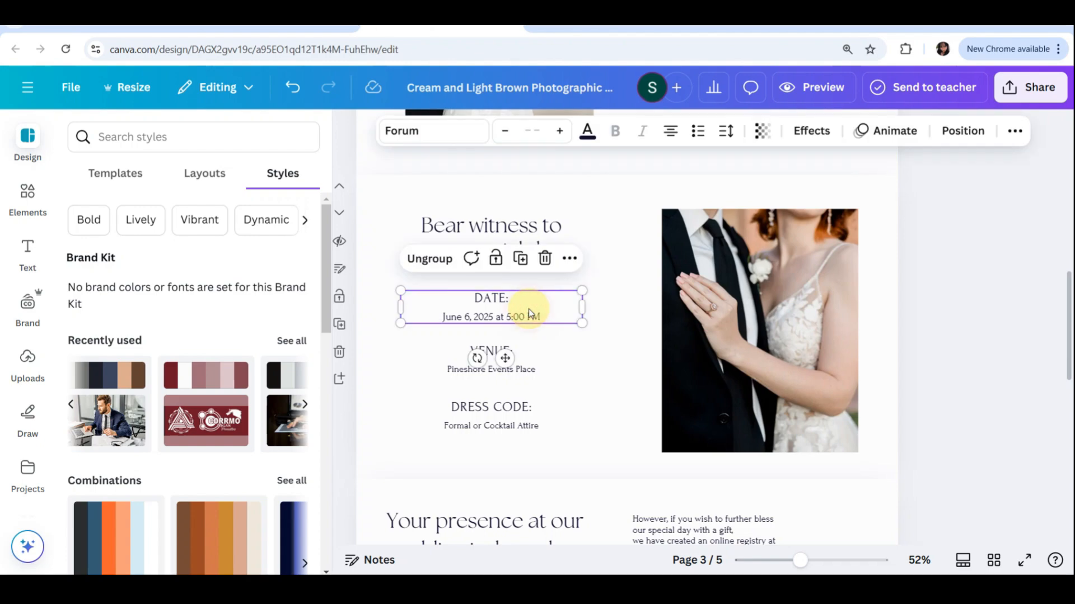
pyautogui.click(815, 129)
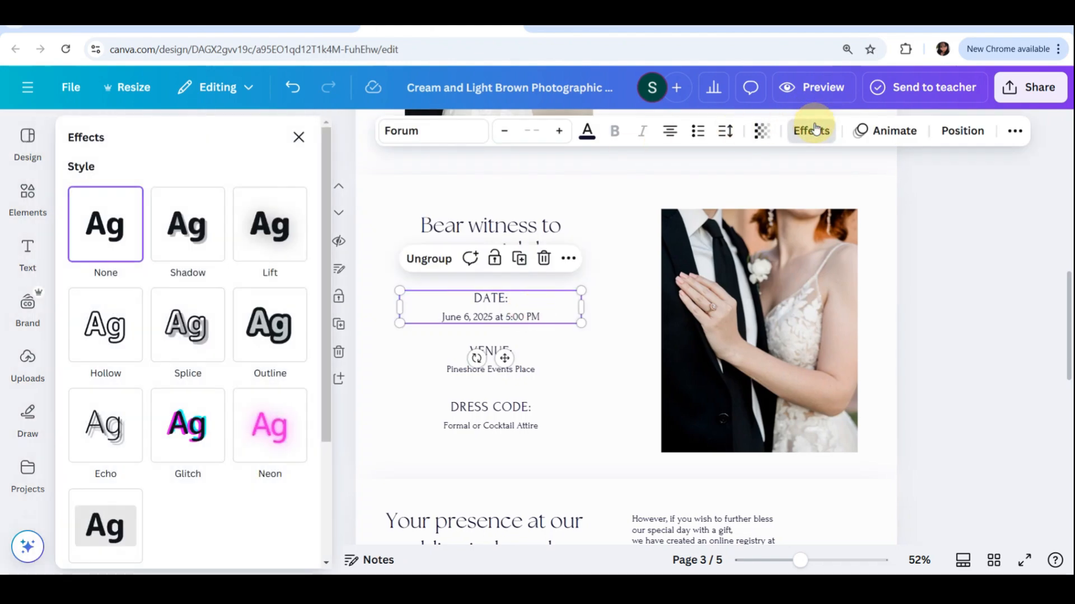
pyautogui.click(269, 334)
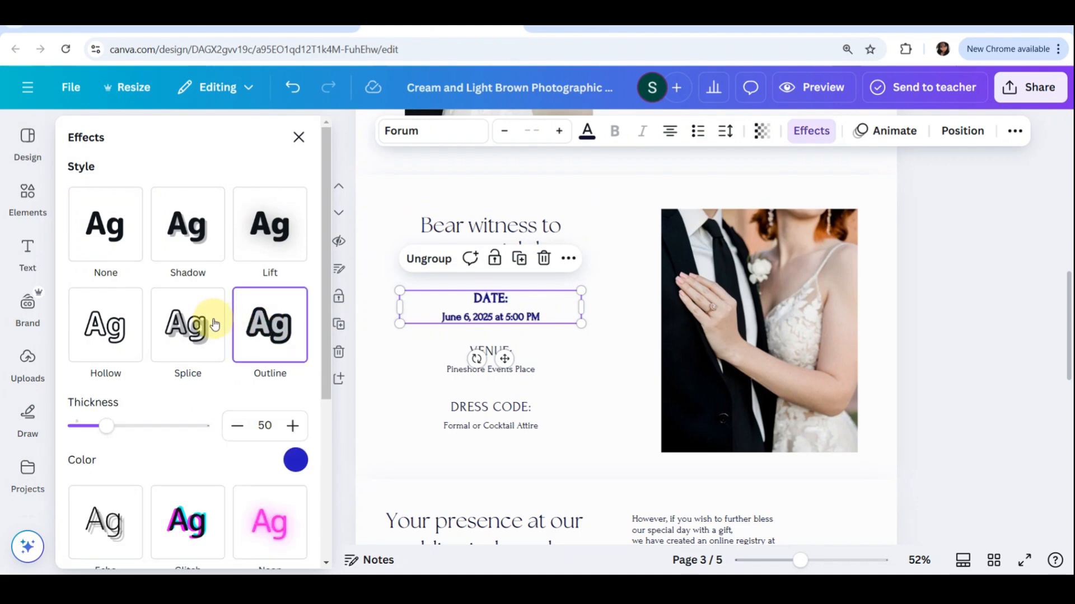
pyautogui.click(194, 328)
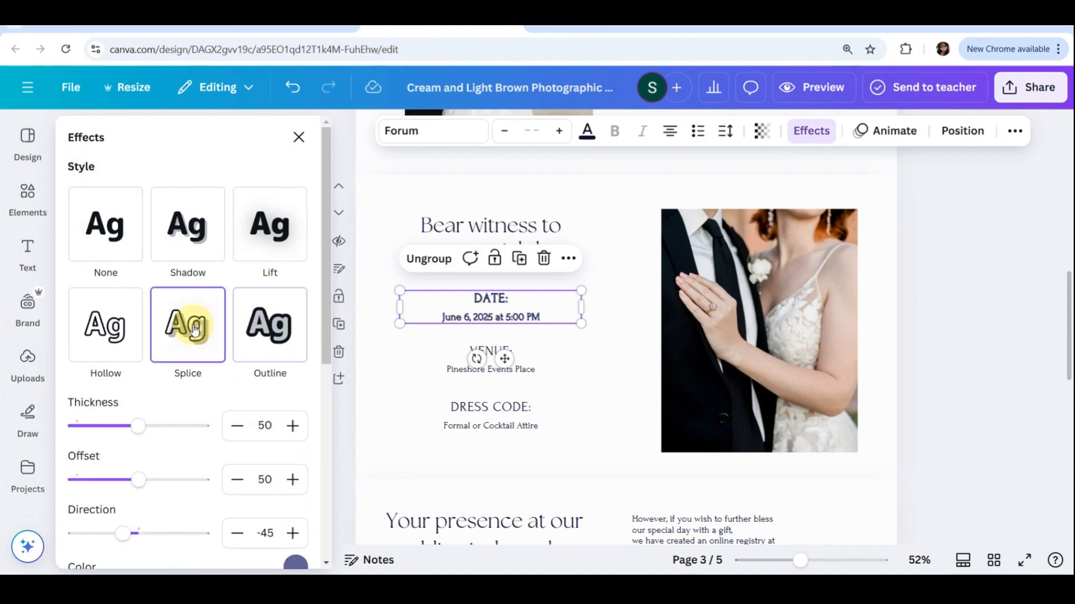
pyautogui.click(100, 323)
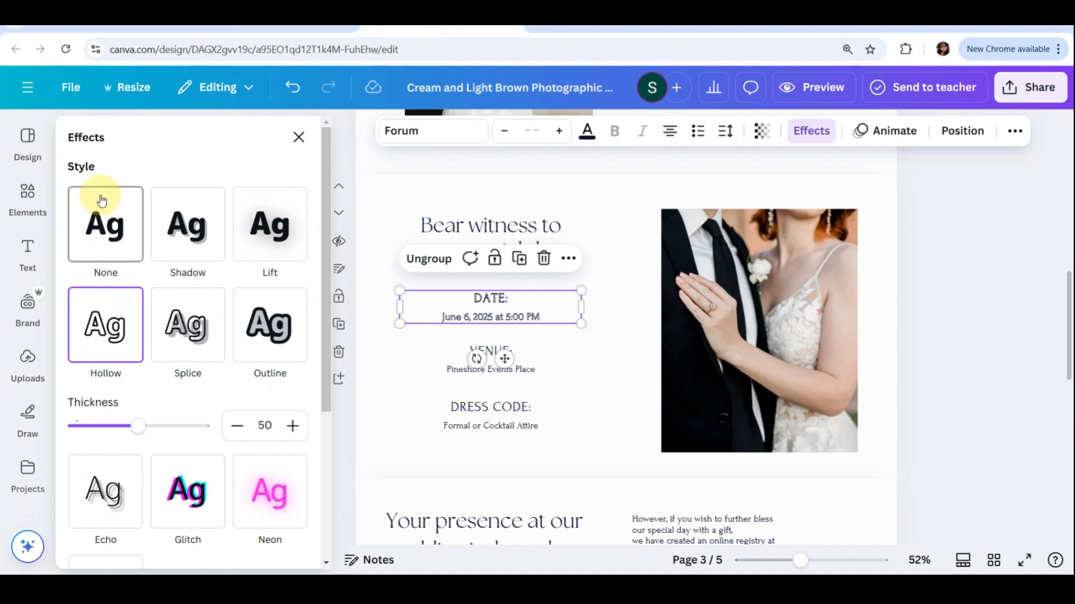
pyautogui.click(102, 200)
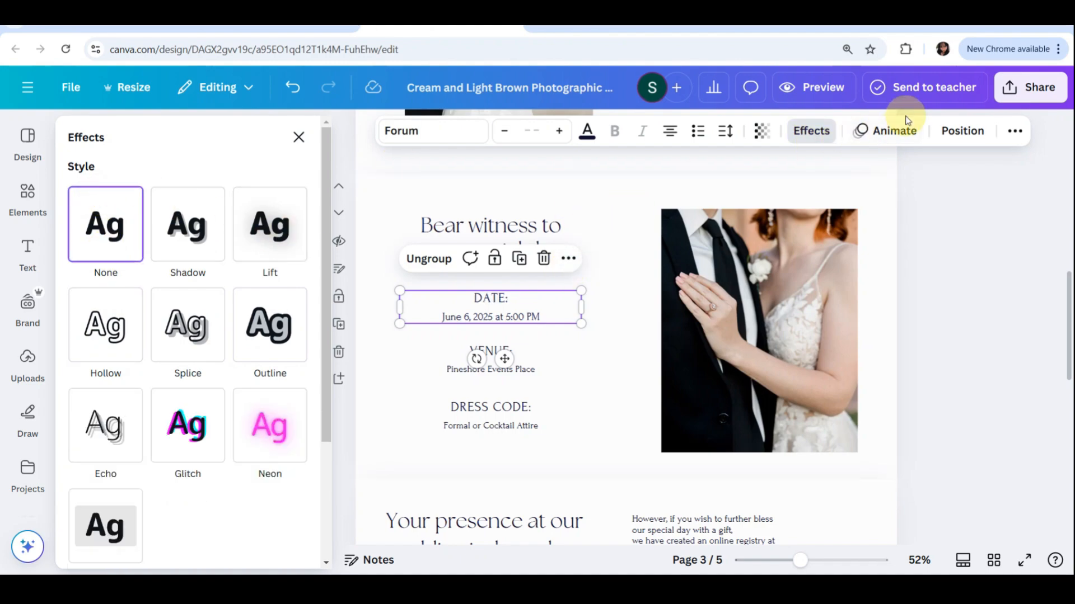
# Apply the Pan animation to the date group on page 3
pyautogui.click(891, 131)
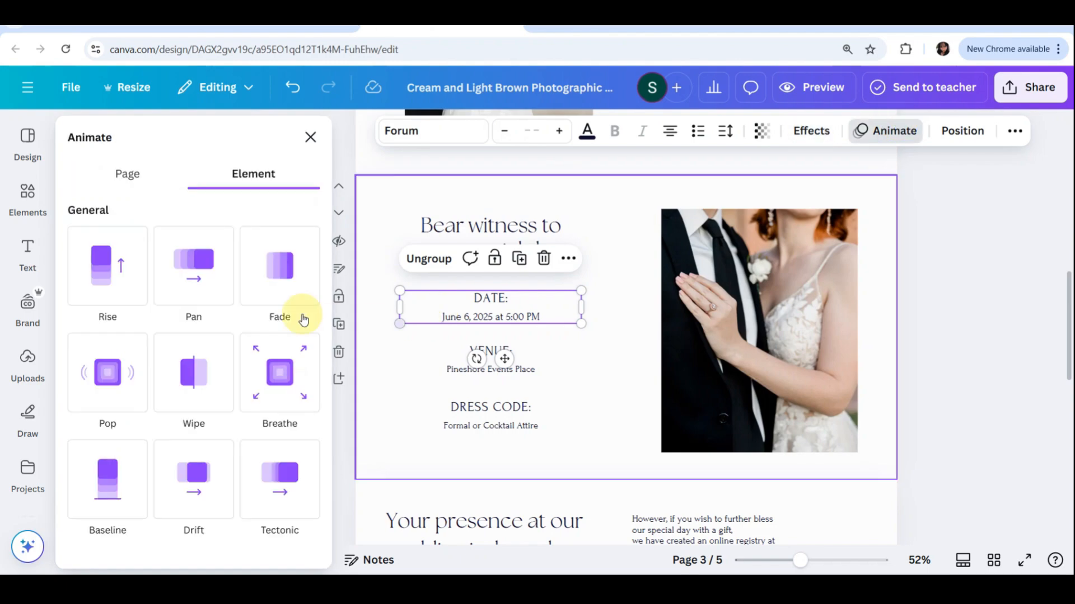
pyautogui.click(206, 282)
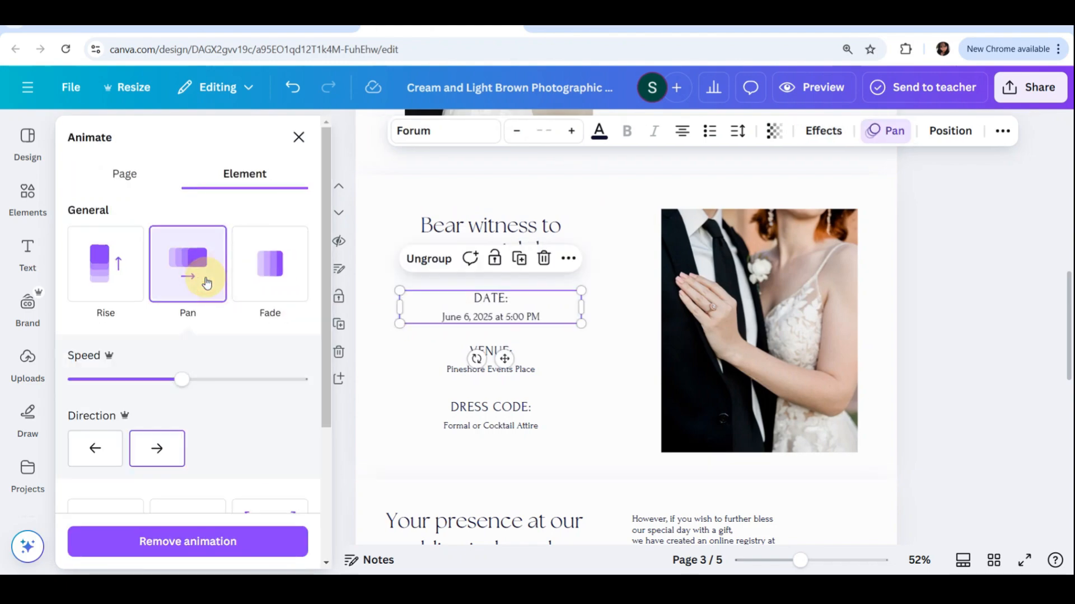
# Change the date group's animation to Fade and apply the Rise animation to the "Bear witness to our special day" heading on page 3
pyautogui.click(263, 292)
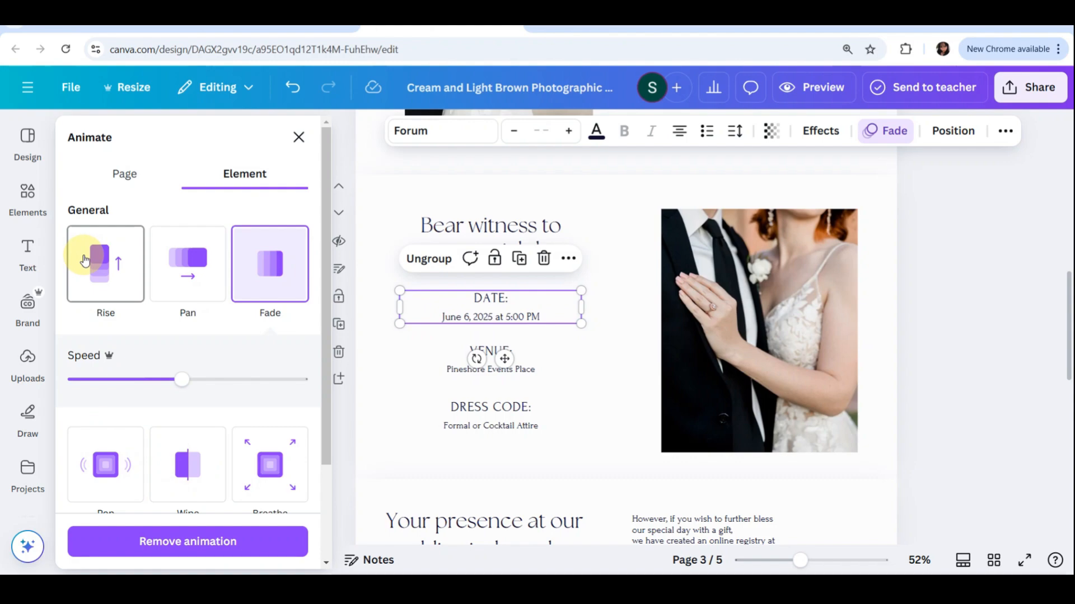
pyautogui.click(462, 224)
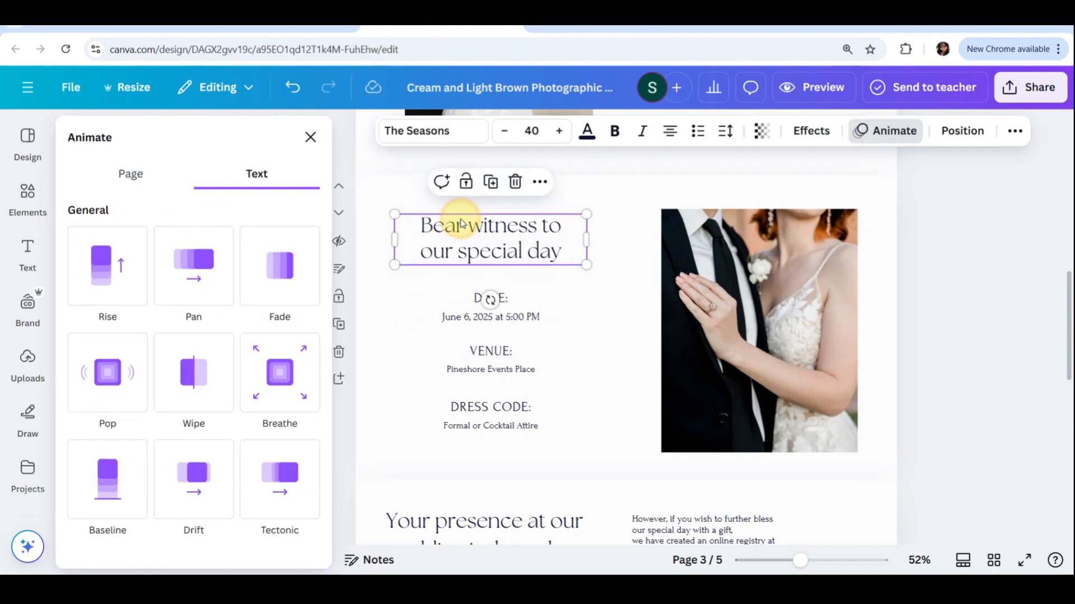
pyautogui.click(99, 271)
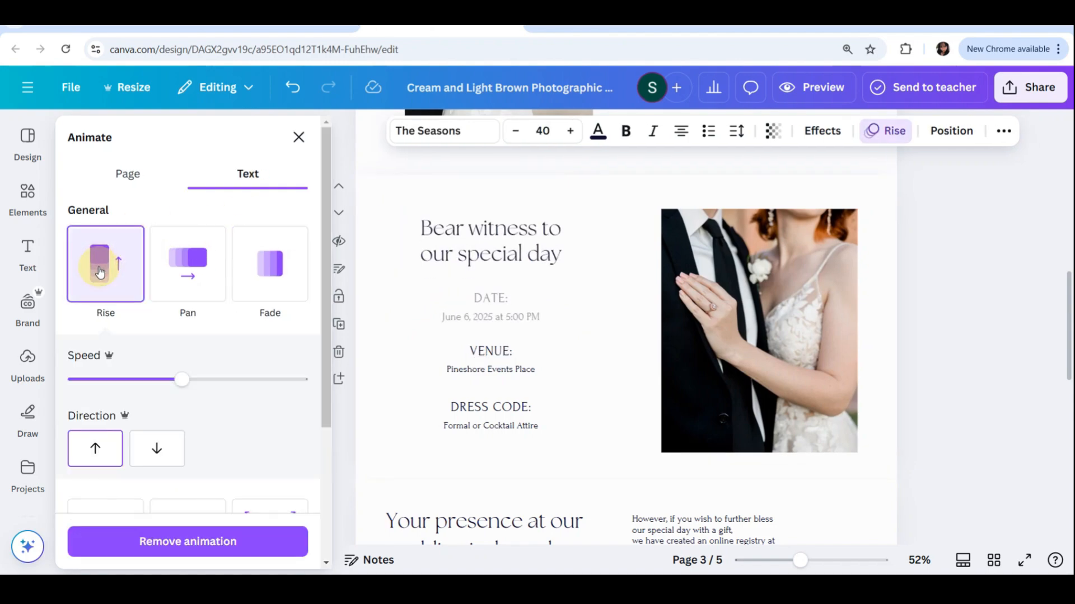
# Review the gift registry section on page 4 and inspect the "RSVP now" button on page 5 up close
pyautogui.scroll(-1, 741, 428)
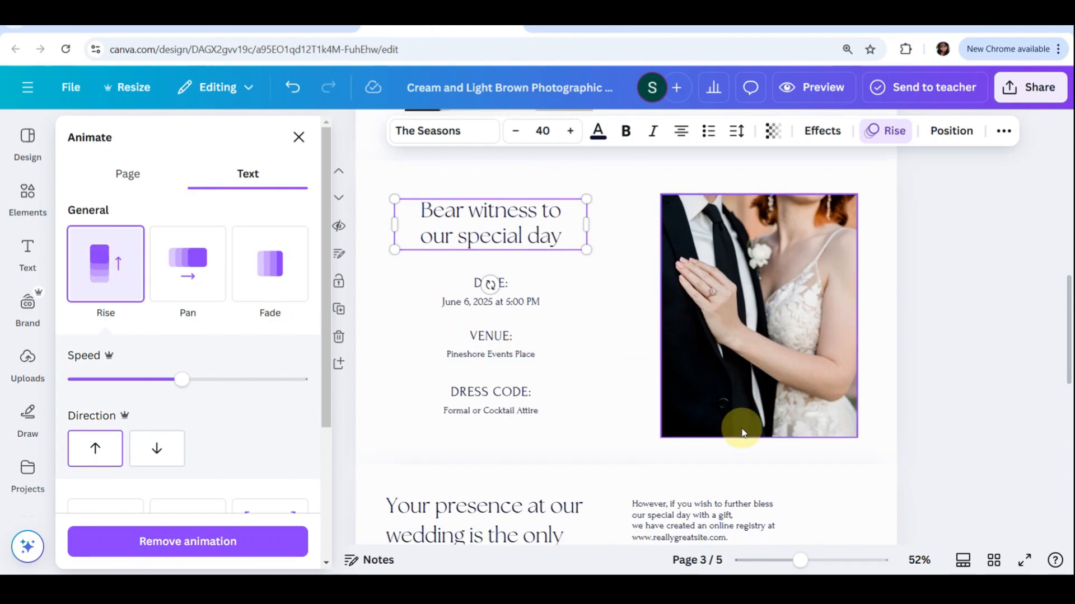
pyautogui.scroll(-5, 742, 431)
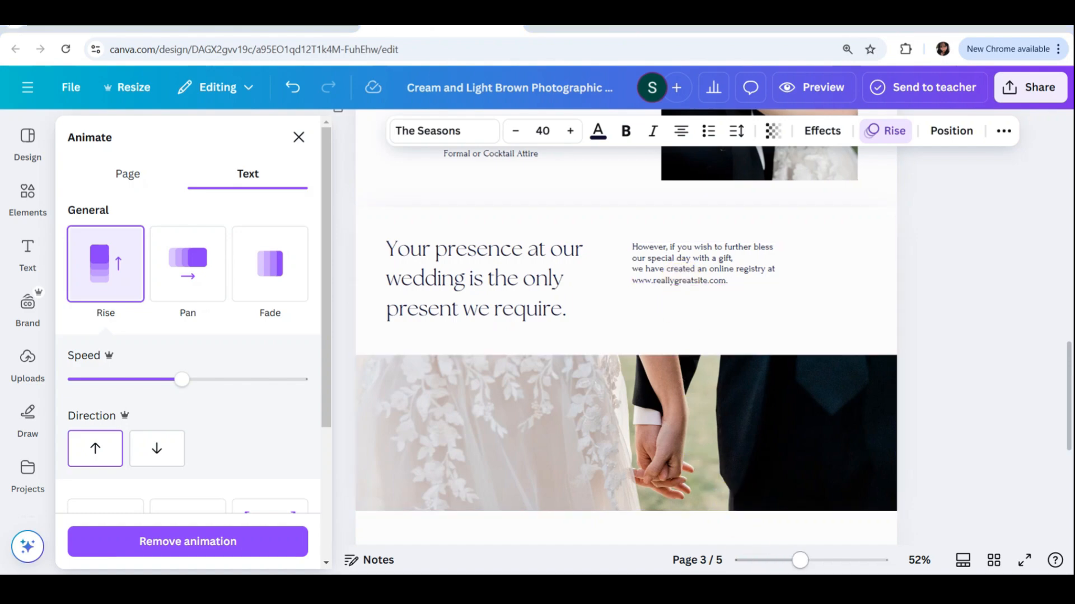
pyautogui.click(985, 354)
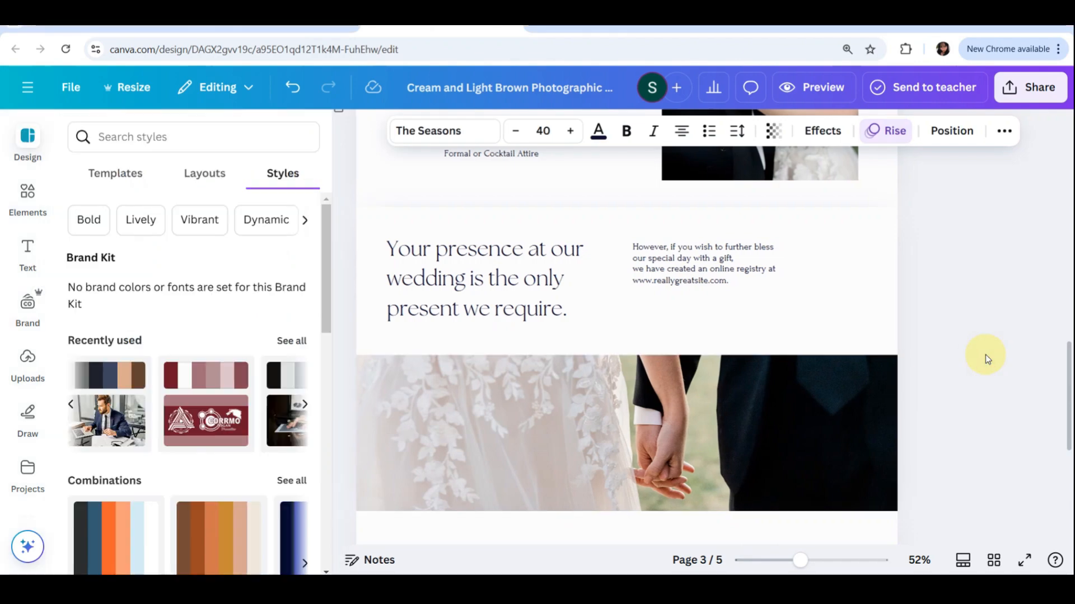
pyautogui.scroll(-3, 957, 334)
pyautogui.scroll(-3, 957, 334)
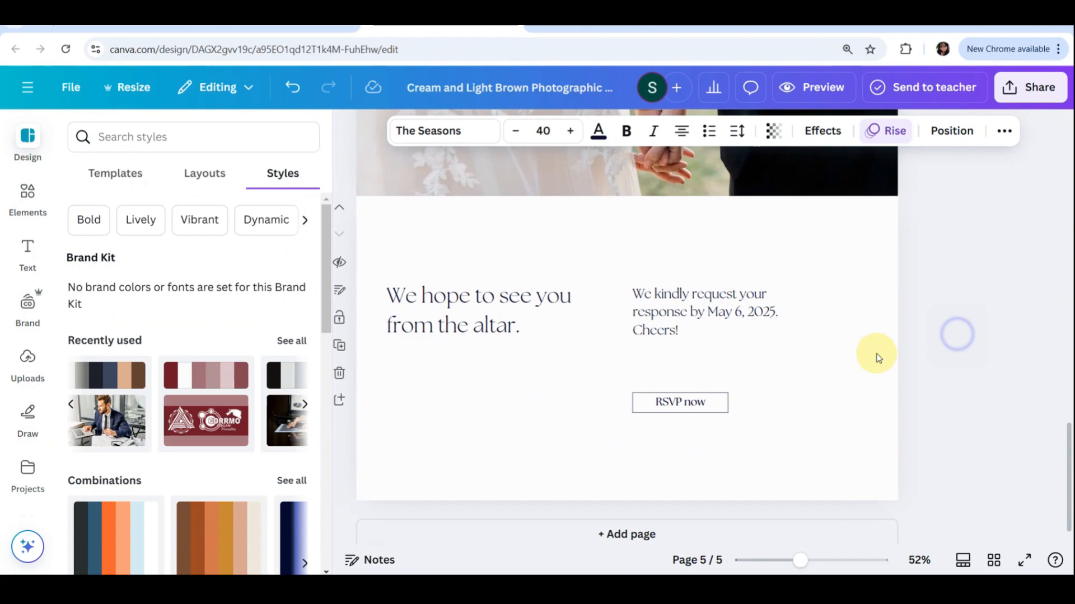
pyautogui.click(703, 403)
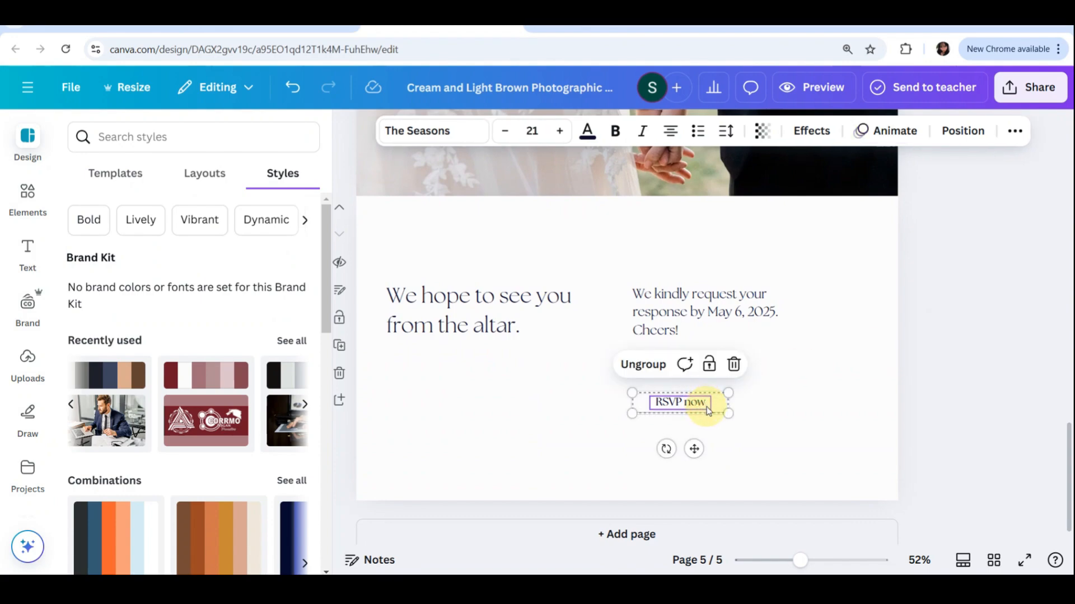
pyautogui.scroll(5, 707, 412)
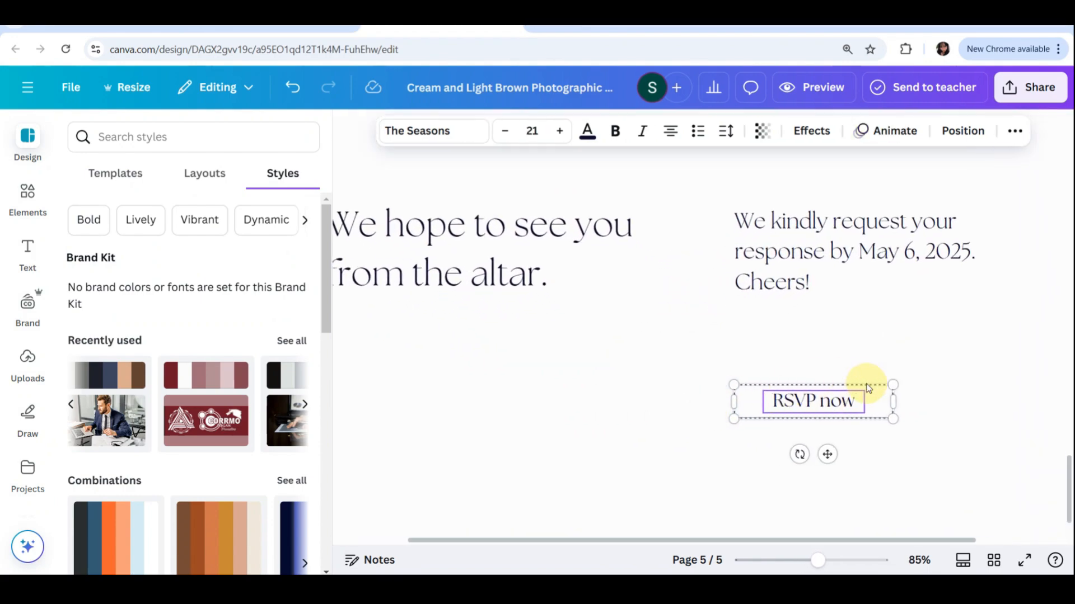
pyautogui.scroll(-5, 726, 364)
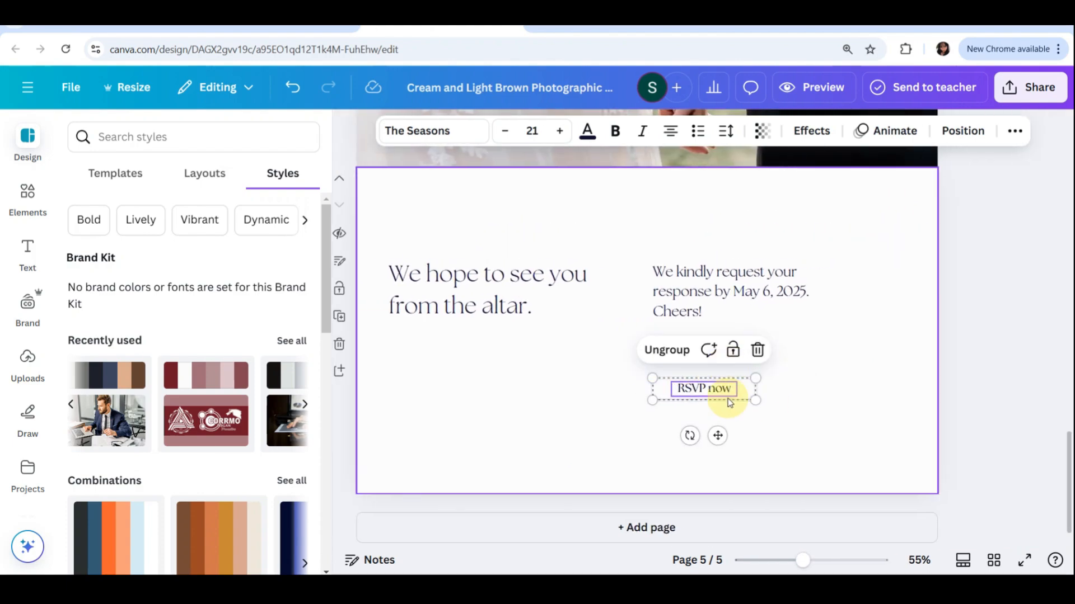
# Add a blank page 6, search the elements for "wedding", and insert the interlocked diamond rings graphic
pyautogui.click(631, 528)
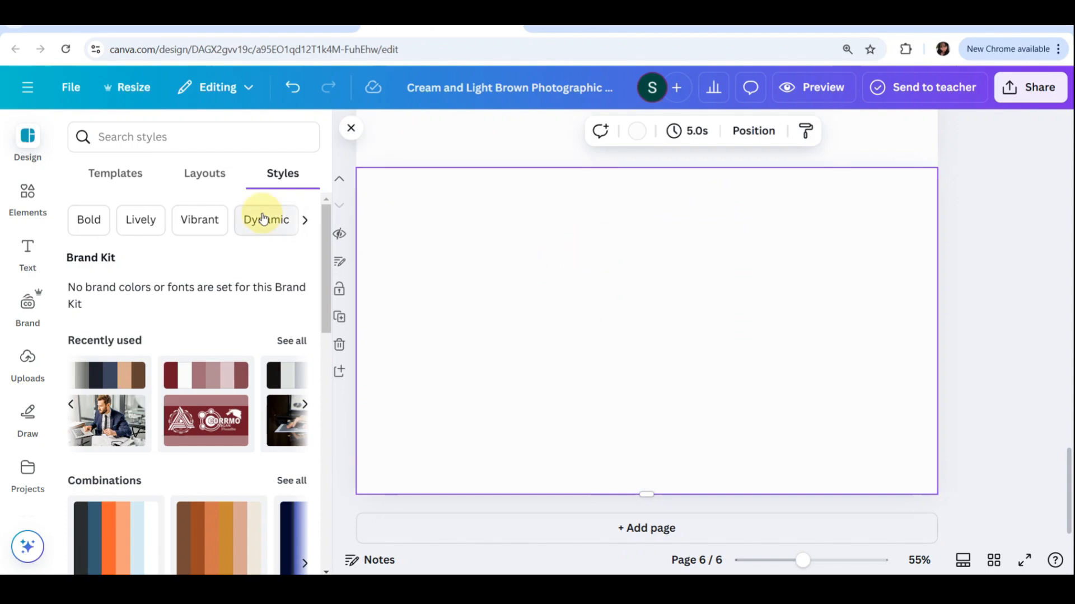
pyautogui.click(22, 188)
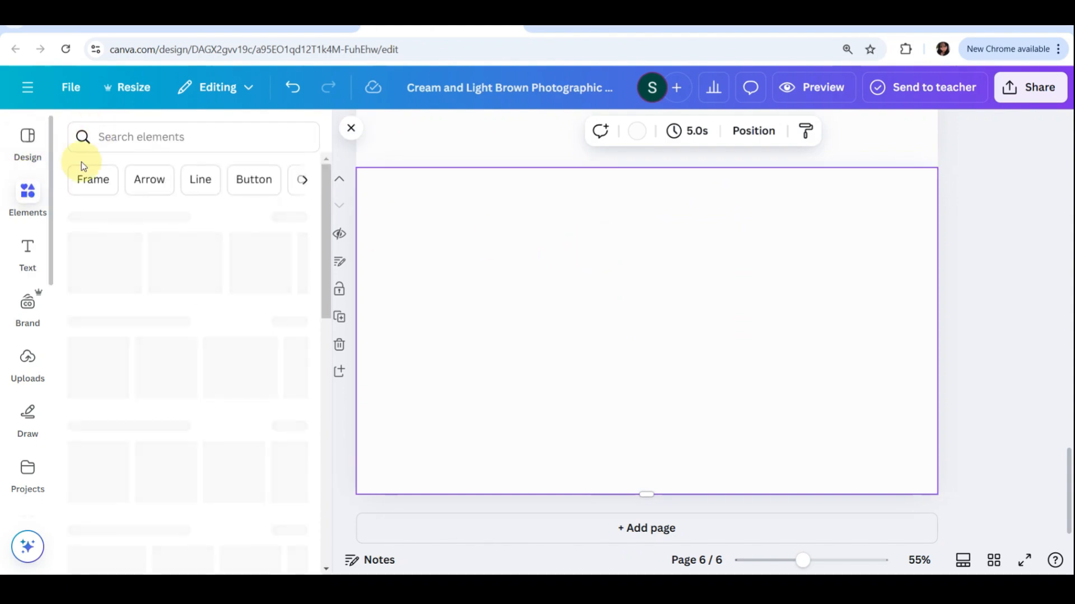
pyautogui.click(158, 140)
pyautogui.write('w')
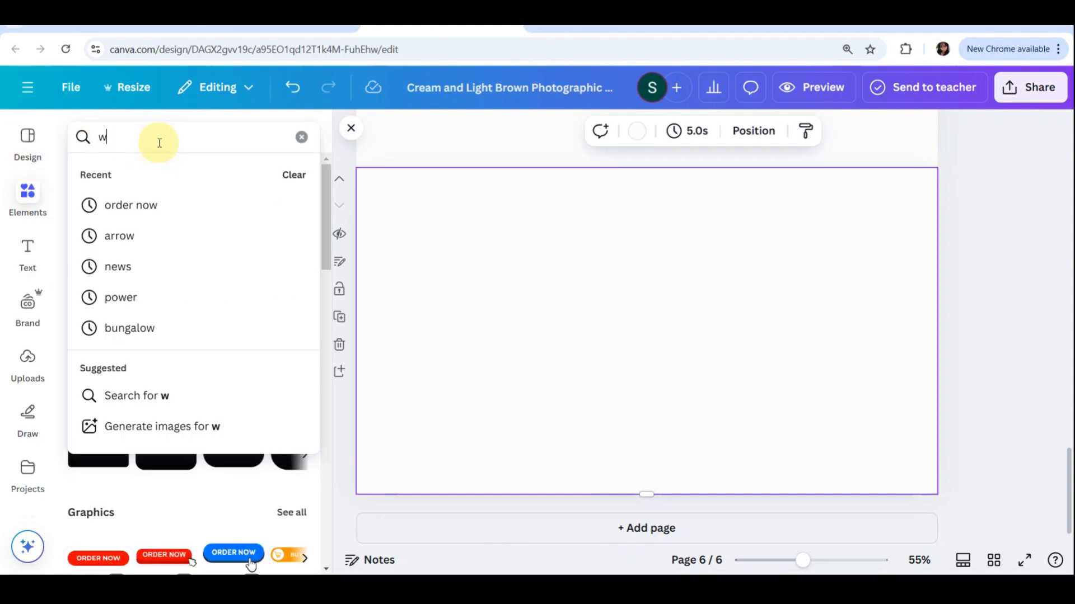
pyautogui.write('edding')
pyautogui.press('Return')
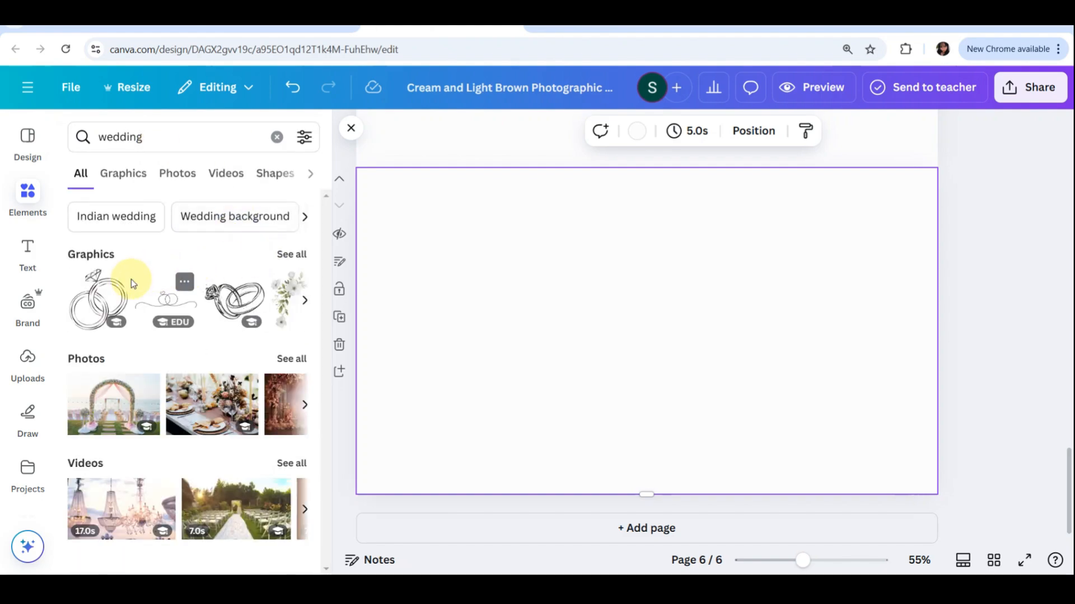
pyautogui.click(236, 315)
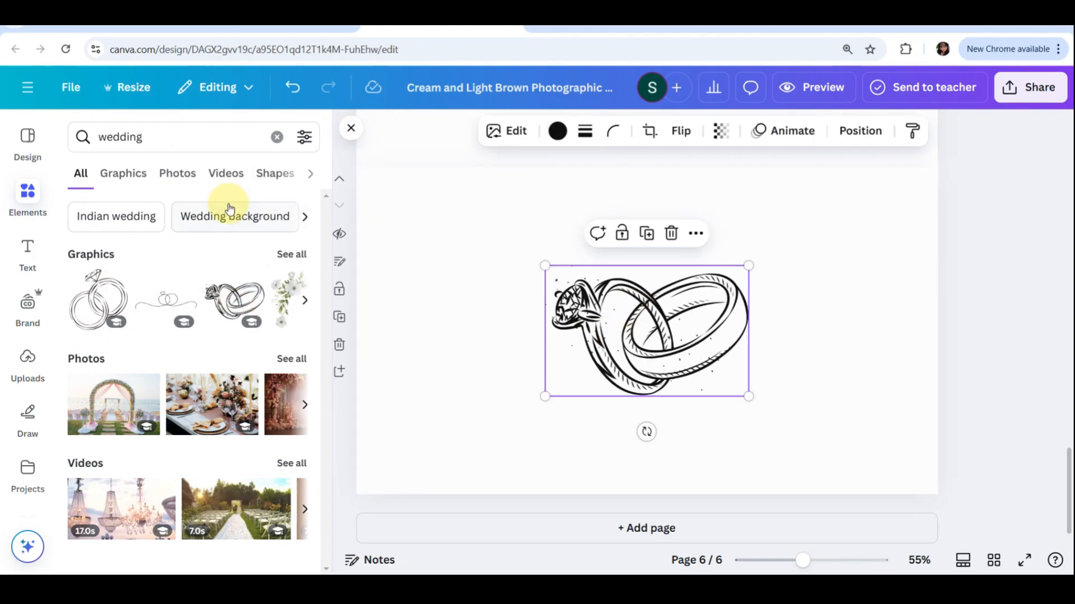
# Recolor the rings graphic on page 6 with the taupe photo color #9e8f86
pyautogui.click(560, 132)
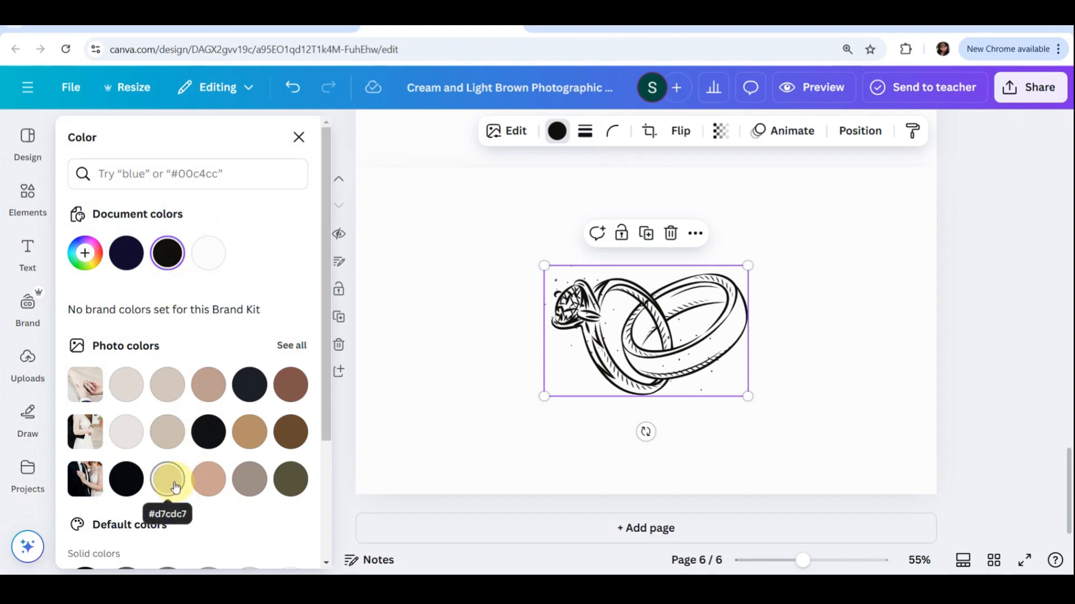
pyautogui.click(170, 486)
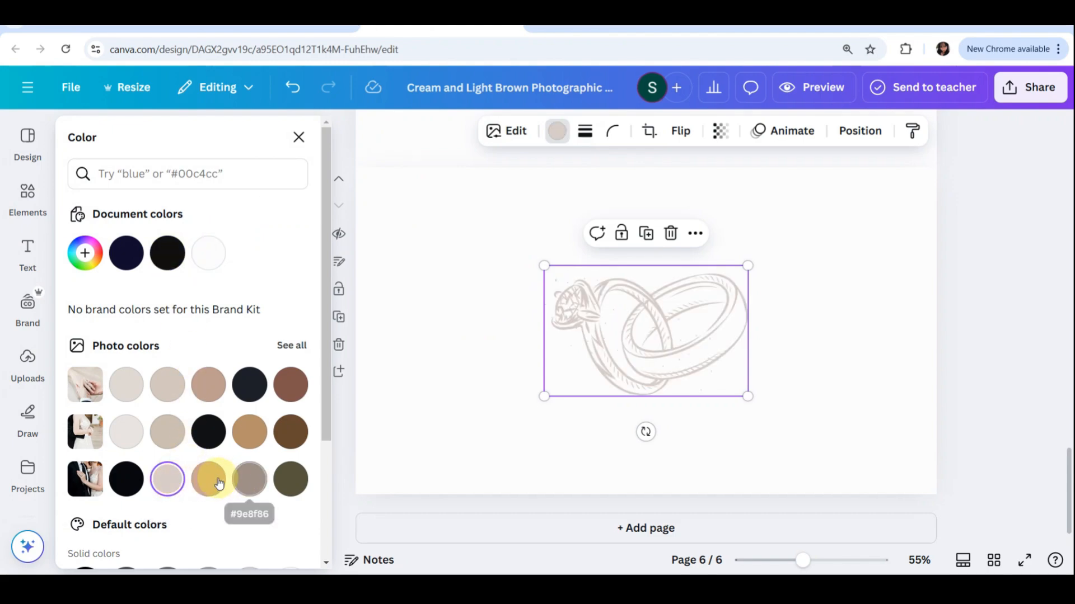
pyautogui.click(242, 482)
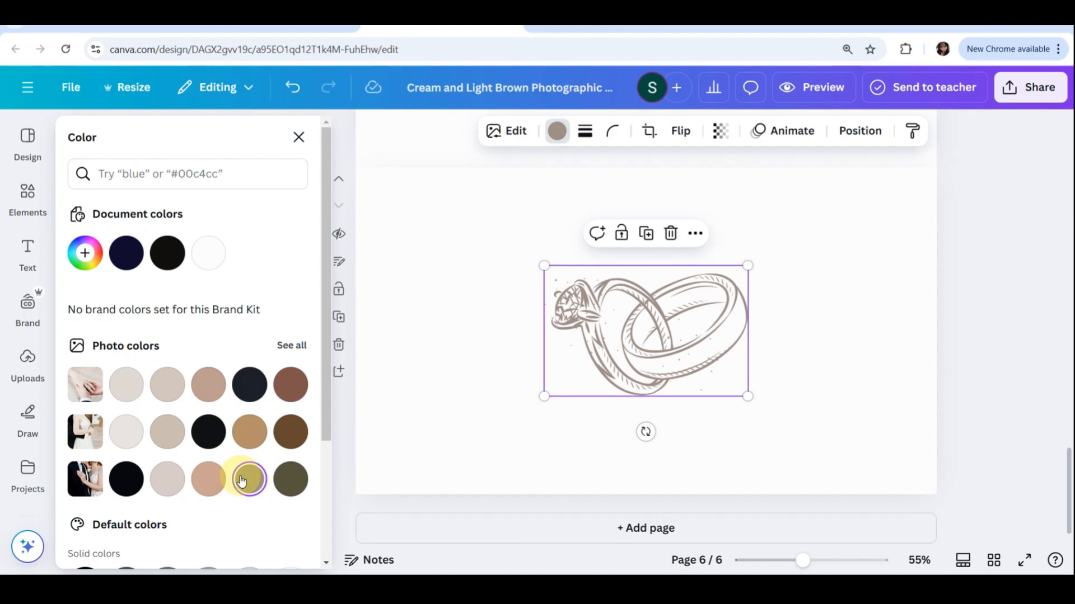
pyautogui.click(299, 140)
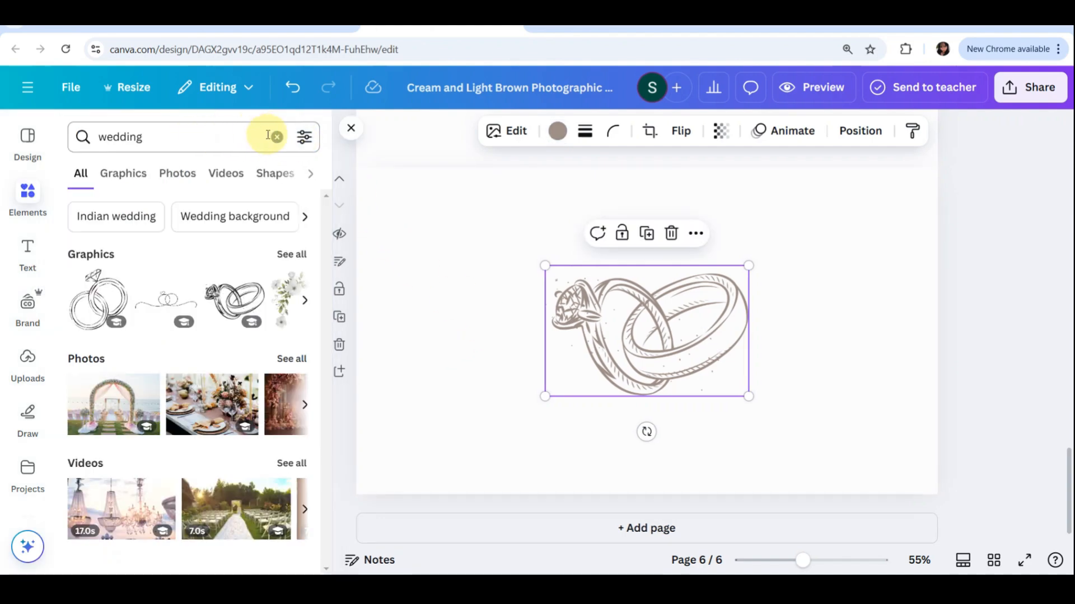
# Search the elements for "button" and insert the thin-outlined white rounded button graphic on page 6
pyautogui.click(274, 137)
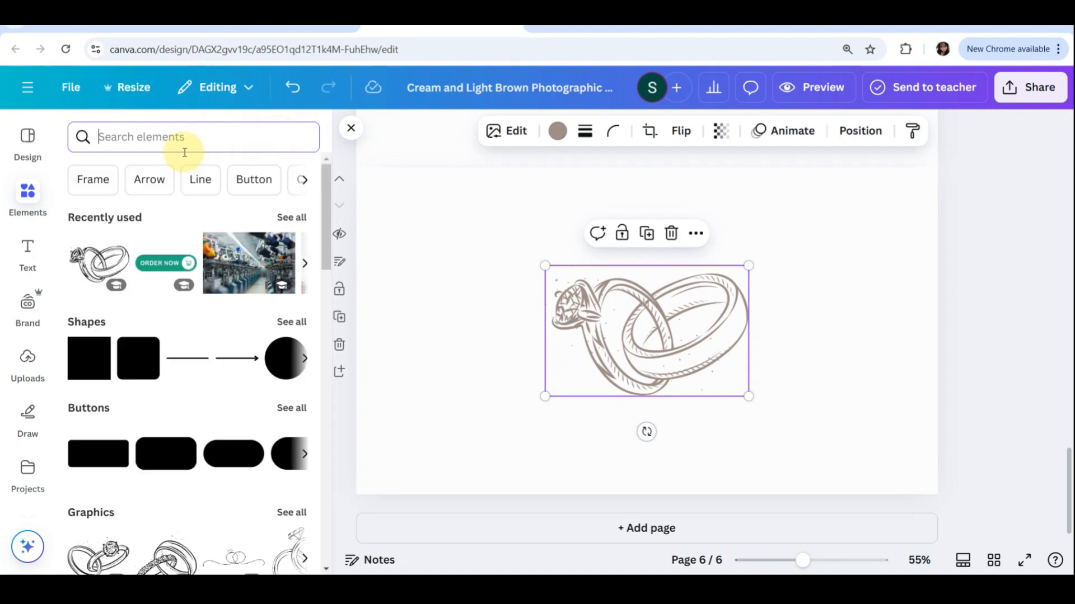
pyautogui.write('butoo')
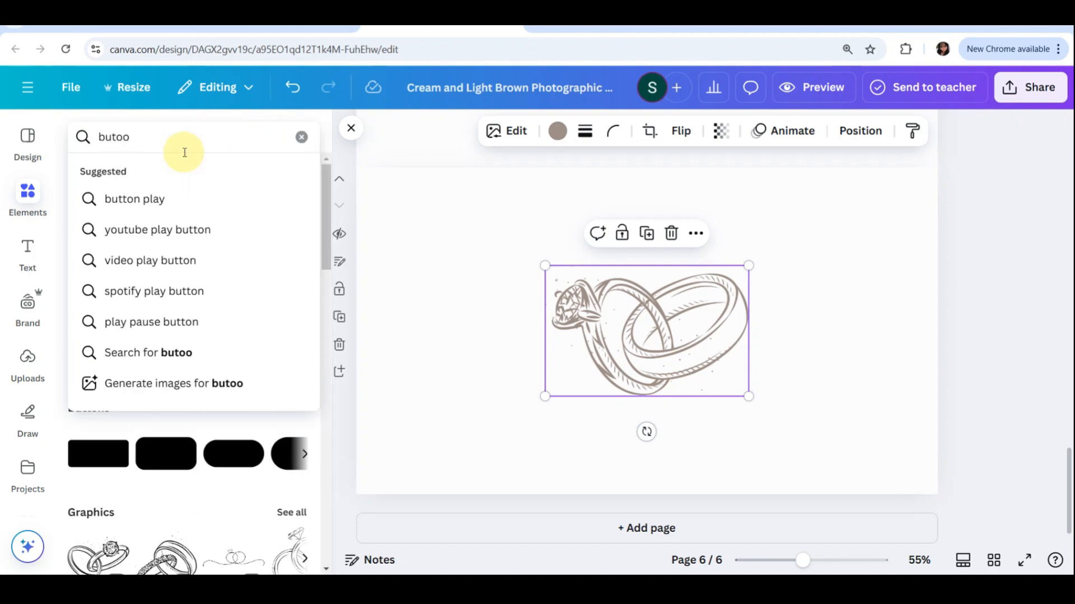
pyautogui.press('BackSpace')
pyautogui.press('BackSpace')
pyautogui.write('ton')
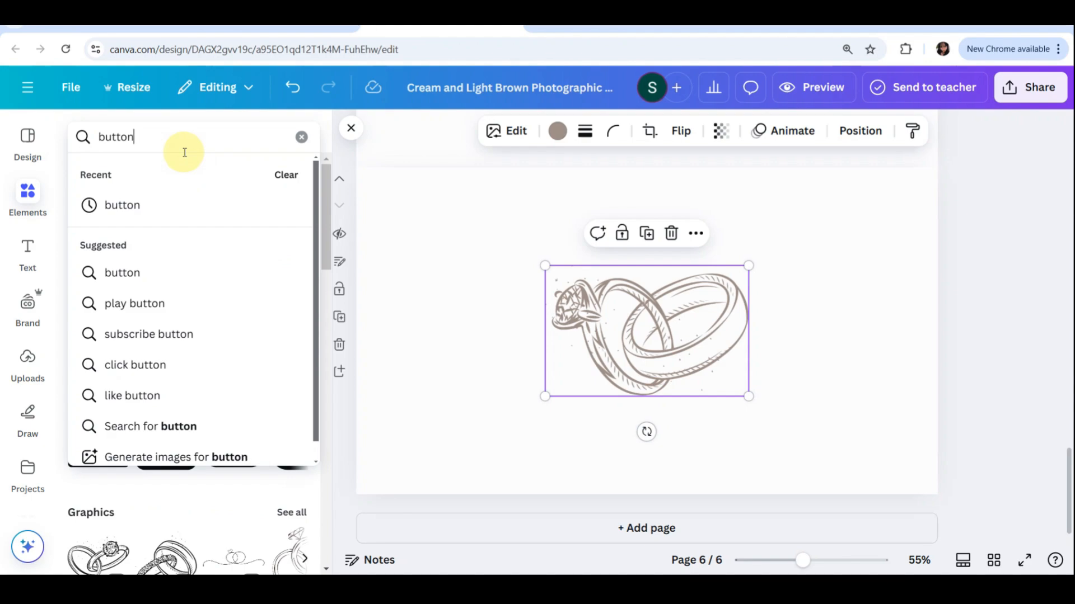
pyautogui.press('Return')
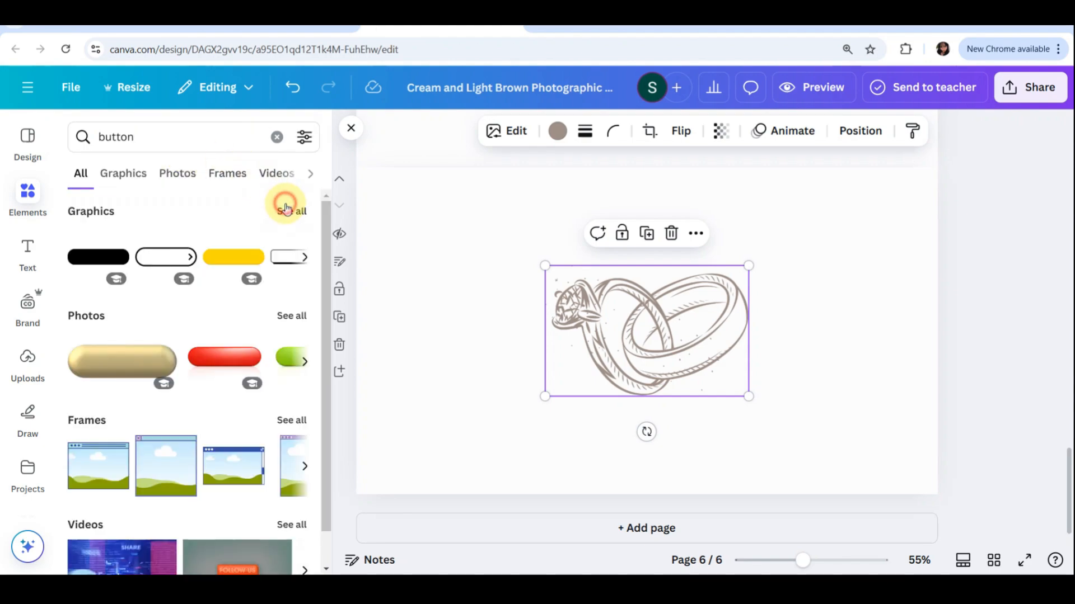
pyautogui.click(286, 209)
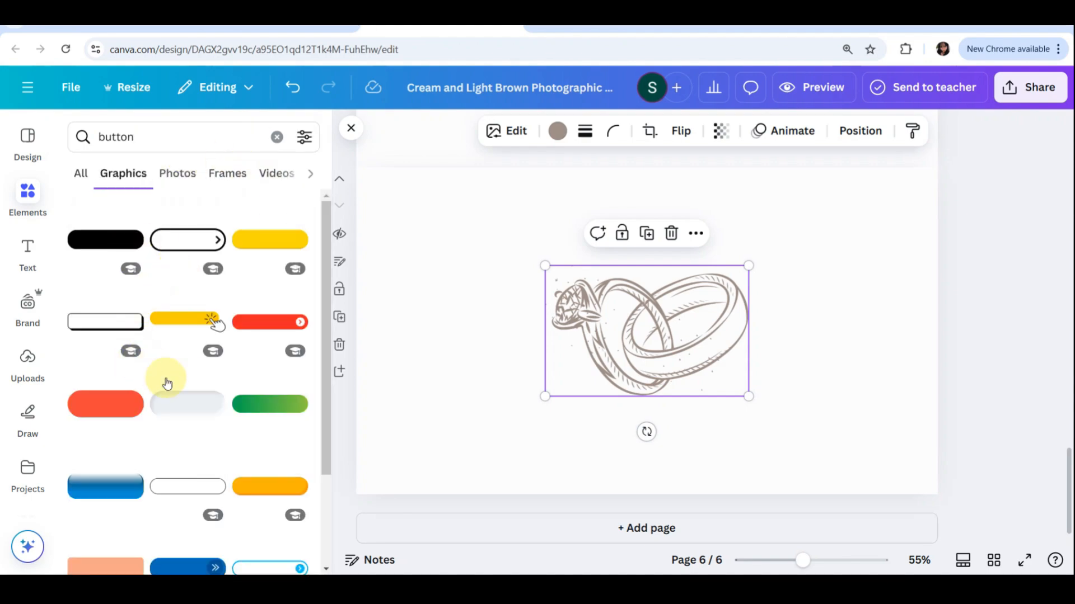
pyautogui.click(163, 483)
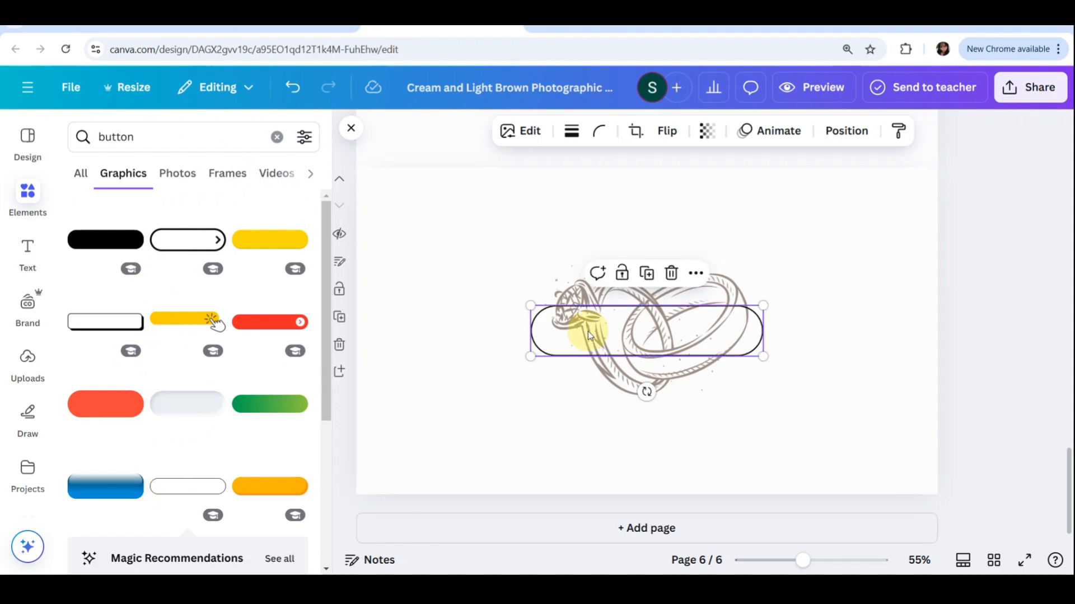
# Shrink the rounded button to less than half its width and center it just below the rings graphic
pyautogui.moveTo(763, 354); pyautogui.dragTo(630, 309)
pyautogui.click(593, 378)
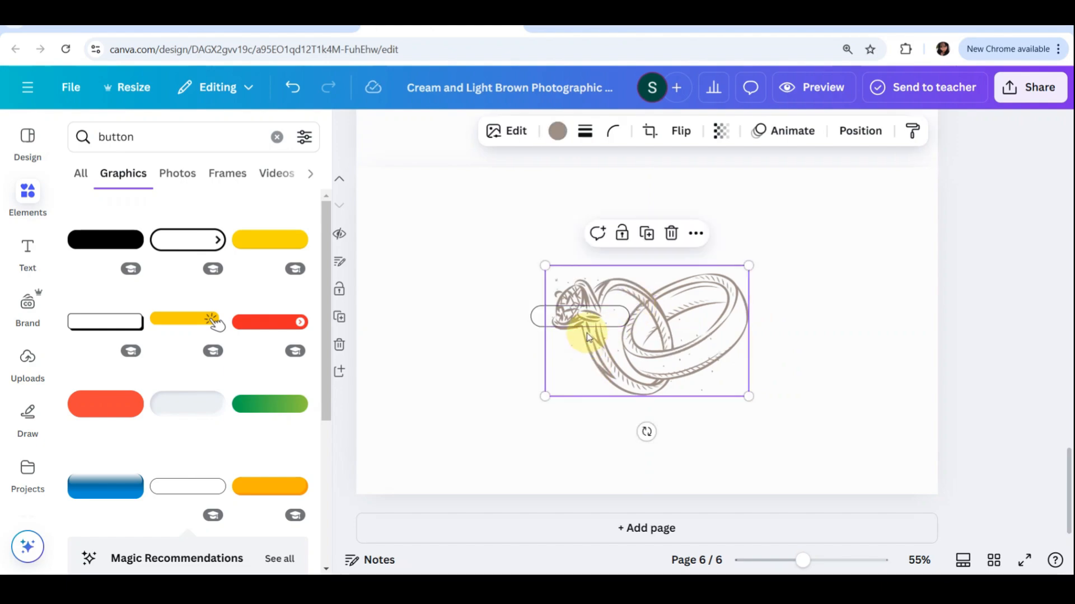
pyautogui.click(535, 317)
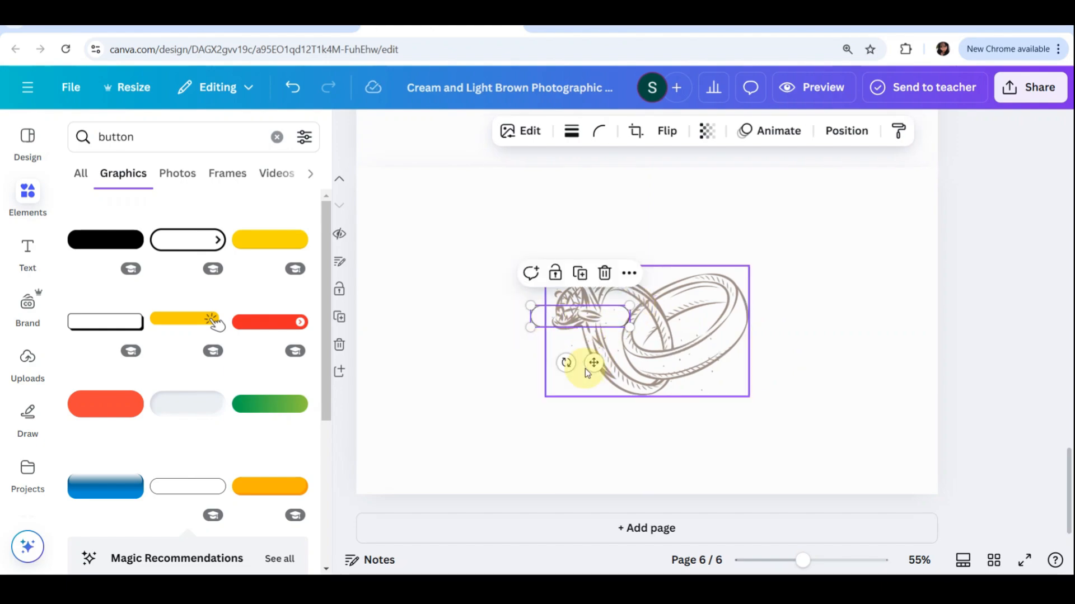
pyautogui.moveTo(593, 362); pyautogui.dragTo(652, 461)
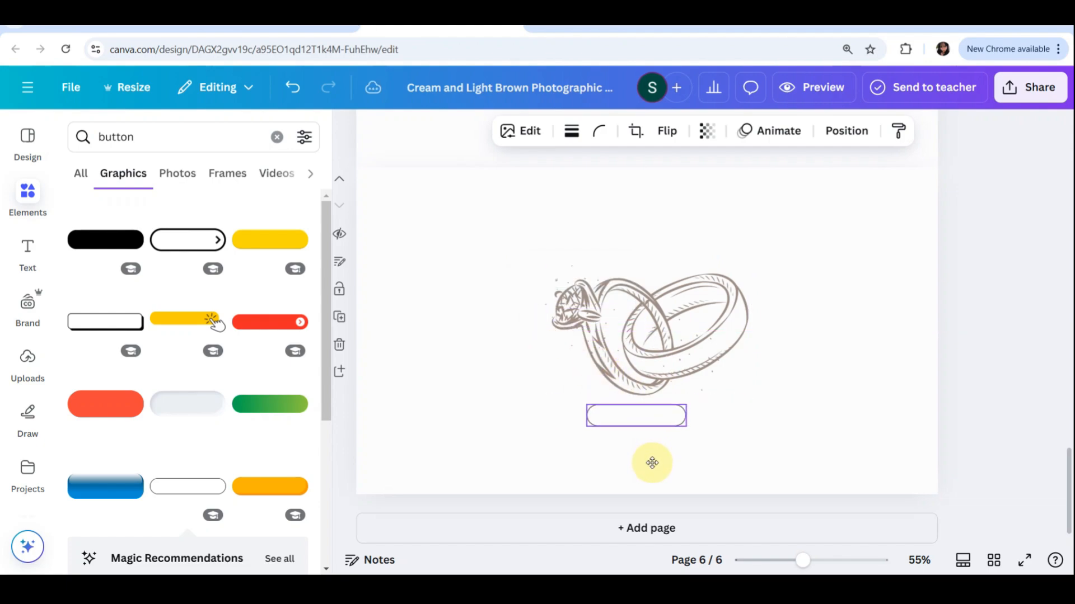
pyautogui.moveTo(661, 462); pyautogui.dragTo(661, 463)
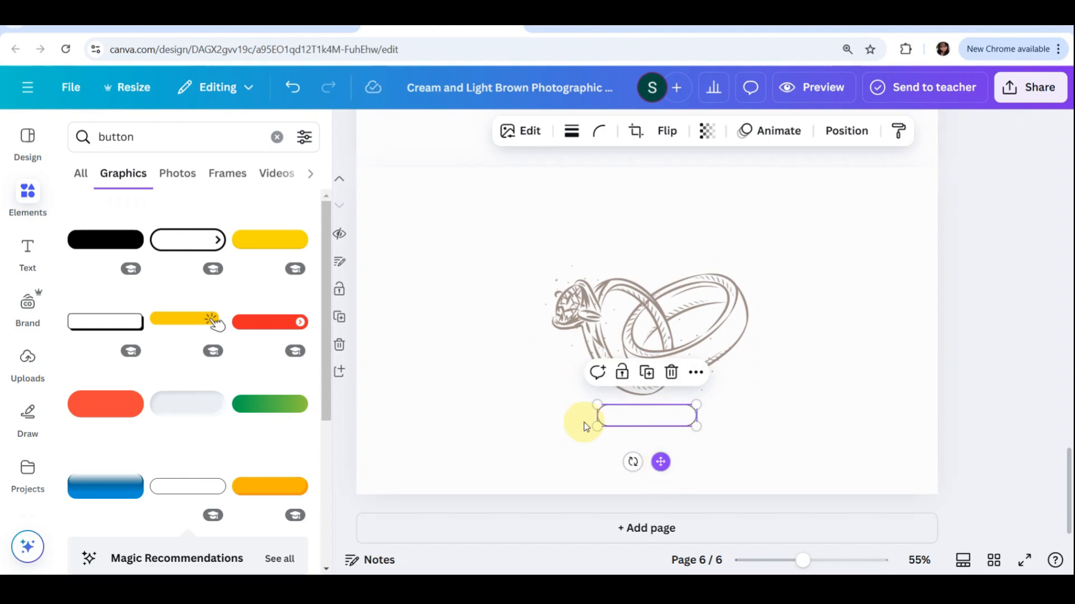
# Move the rings graphic slightly upward, keeping it centered, to leave a gap above the rounded button
pyautogui.click(523, 367)
pyautogui.click(550, 309)
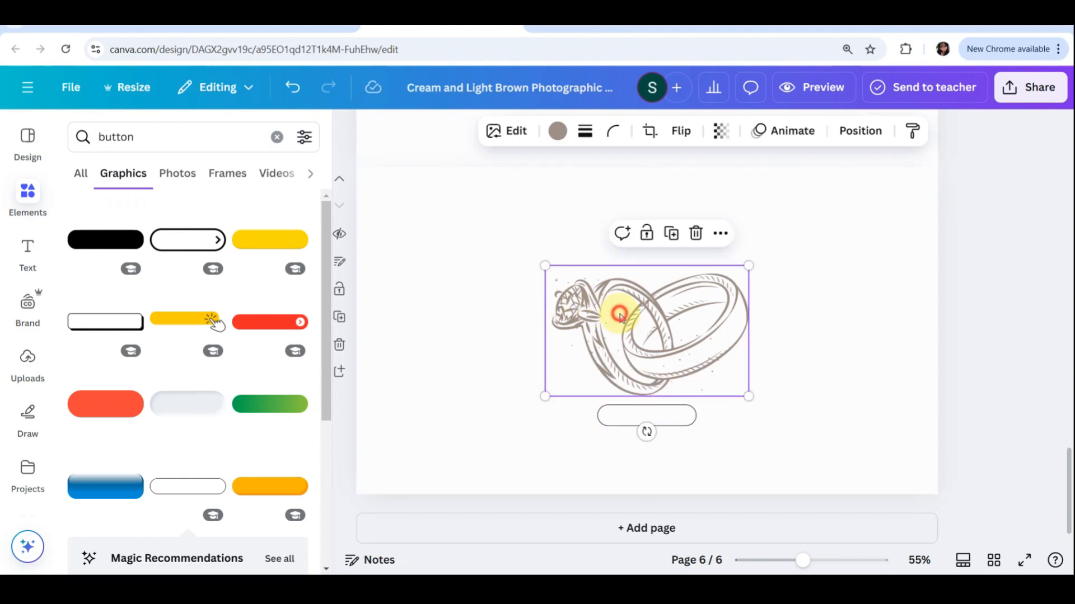
pyautogui.moveTo(614, 307); pyautogui.dragTo(619, 301)
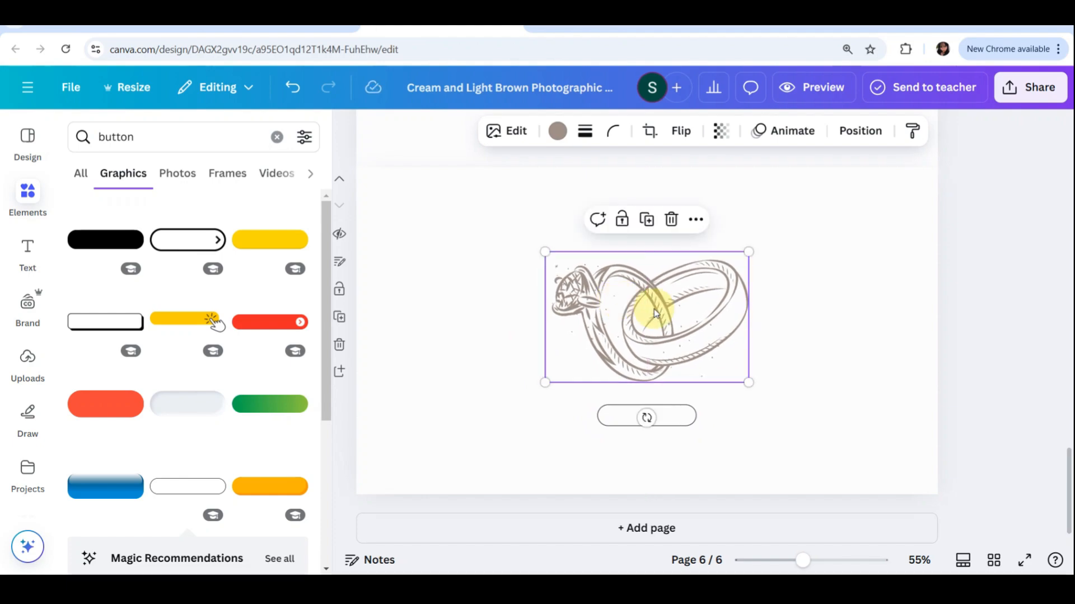
pyautogui.click(992, 273)
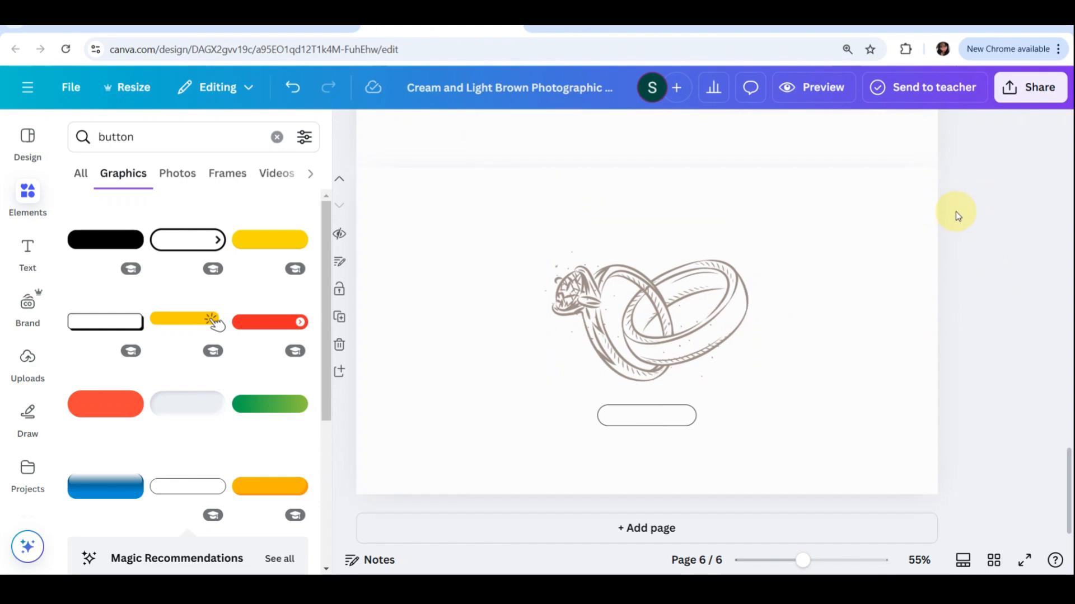
# Preview the website in desktop view, look through its first sections, and return to the start with the Home navigation link
pyautogui.click(833, 98)
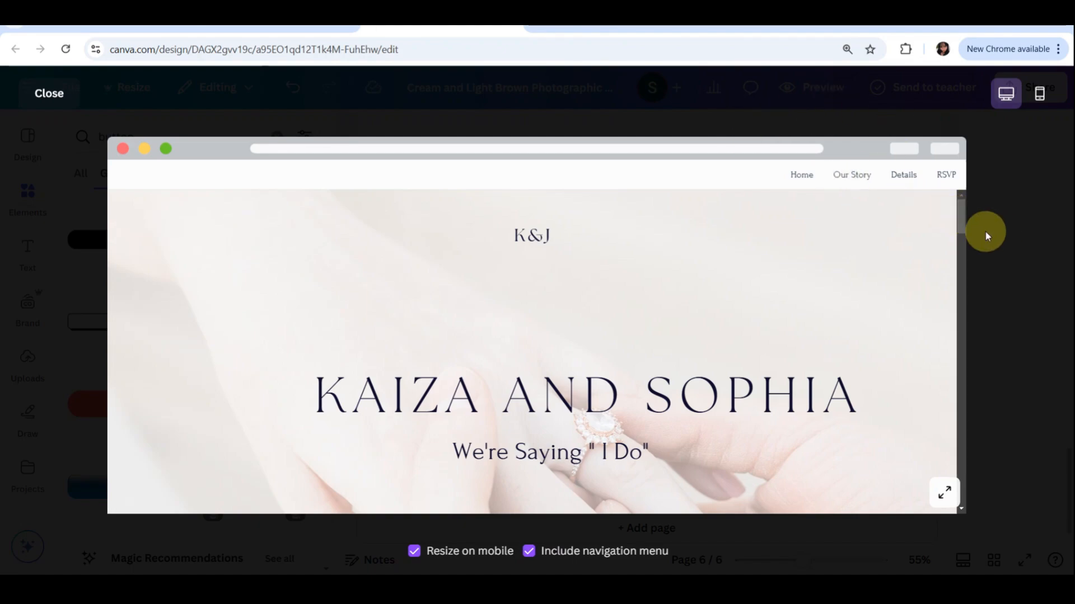
pyautogui.moveTo(962, 219); pyautogui.dragTo(958, 253)
pyautogui.scroll(-2, 957, 254)
pyautogui.scroll(-3, 957, 258)
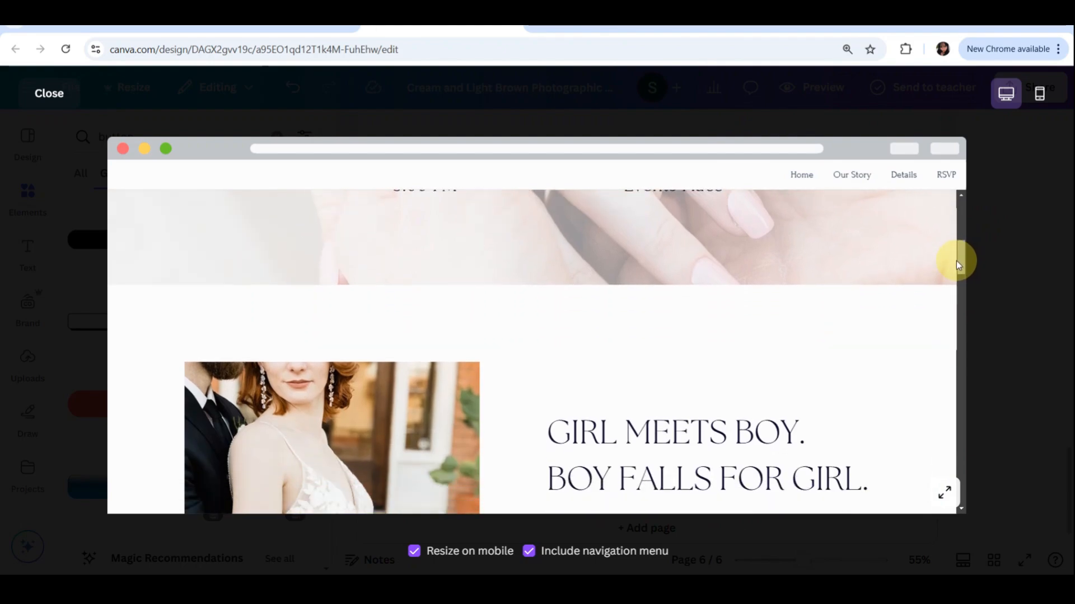
pyautogui.click(796, 178)
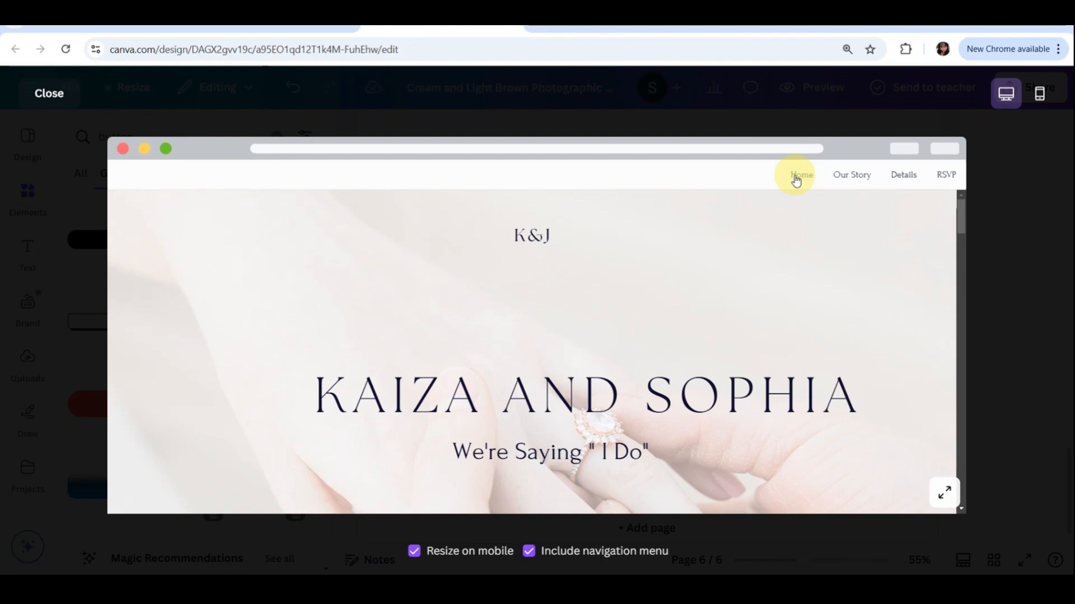
# Test the Our Story, Details and RSVP navigation links in the desktop preview, and view the RSVP section through the final rings page
pyautogui.click(860, 178)
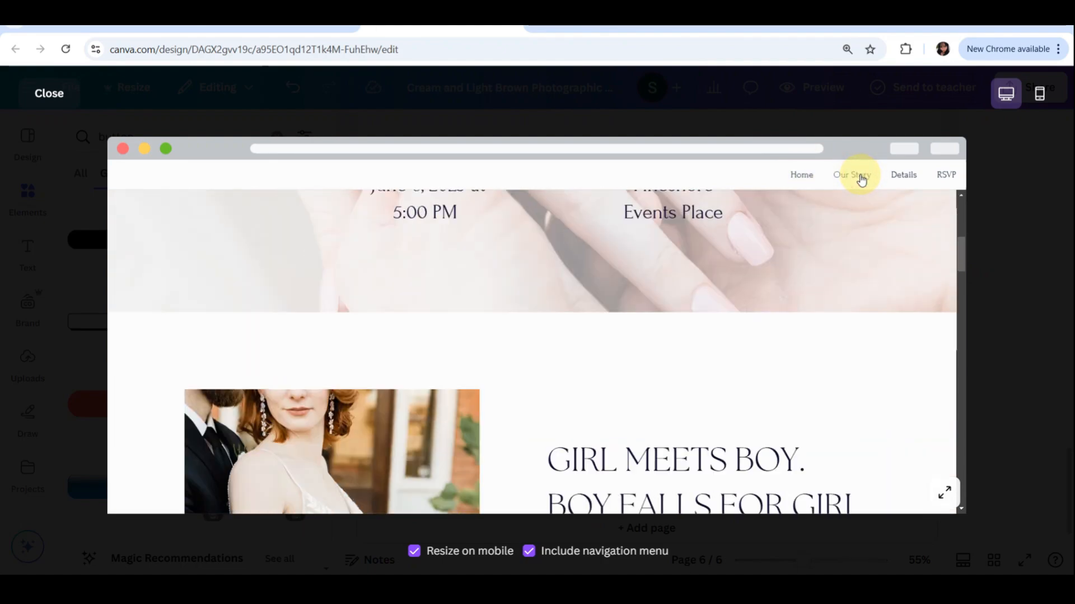
pyautogui.click(899, 178)
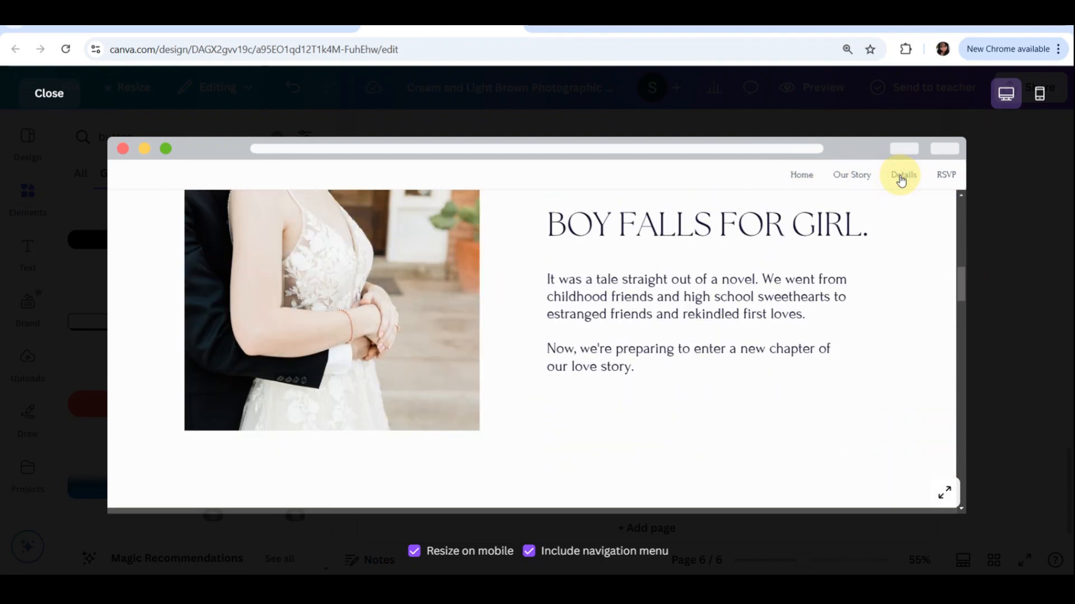
pyautogui.click(947, 175)
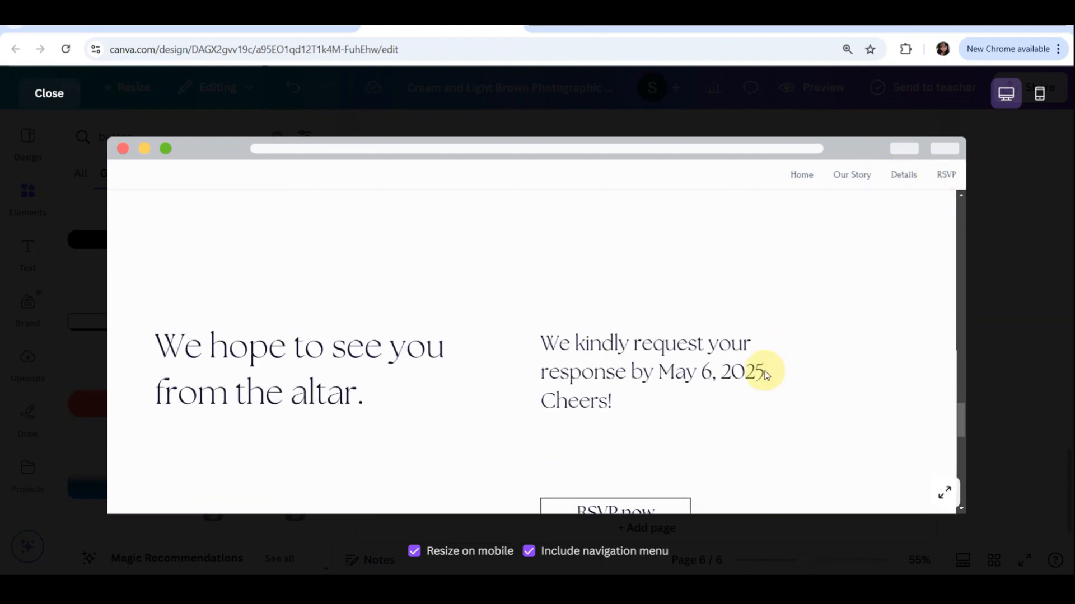
pyautogui.scroll(-3, 766, 373)
pyautogui.scroll(1, 766, 374)
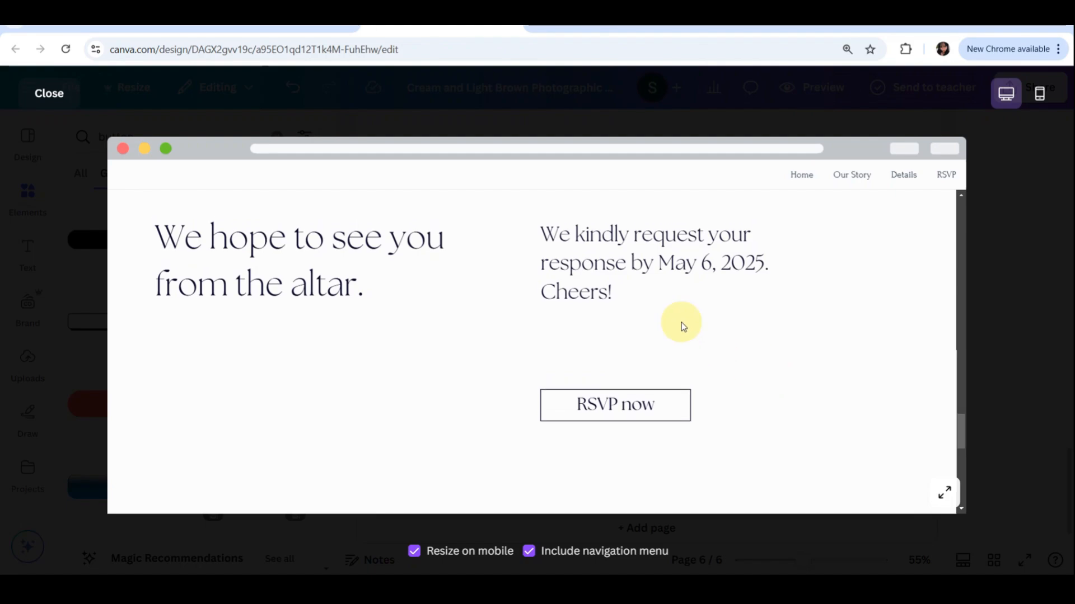
pyautogui.scroll(-10, 650, 271)
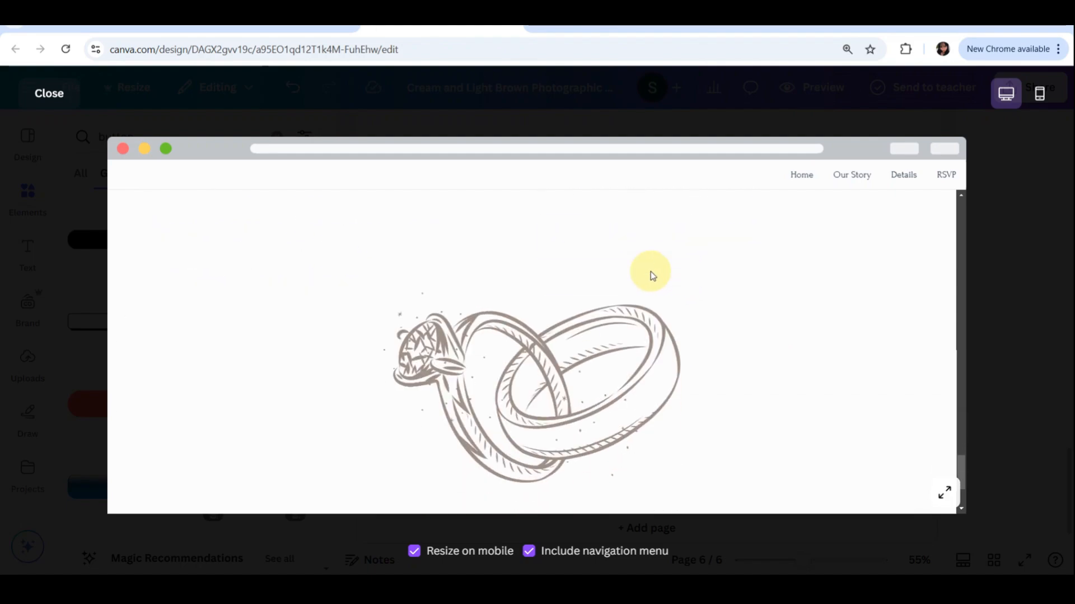
pyautogui.scroll(-2, 650, 271)
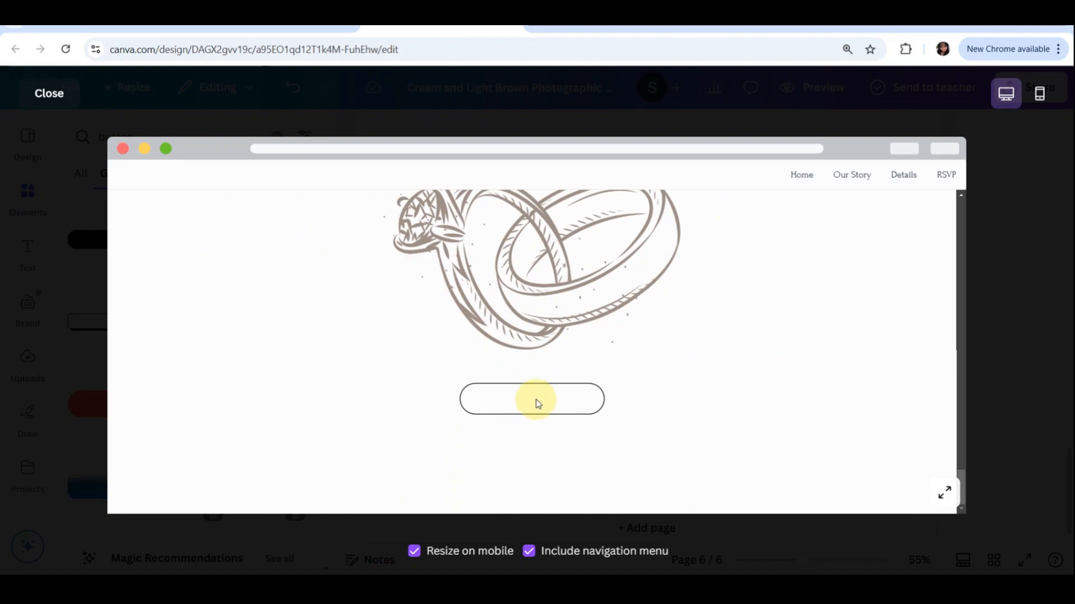
# Review the desktop preview from the final page back up to the opening section, and look over the wedding date and venue details
pyautogui.scroll(8, 536, 403)
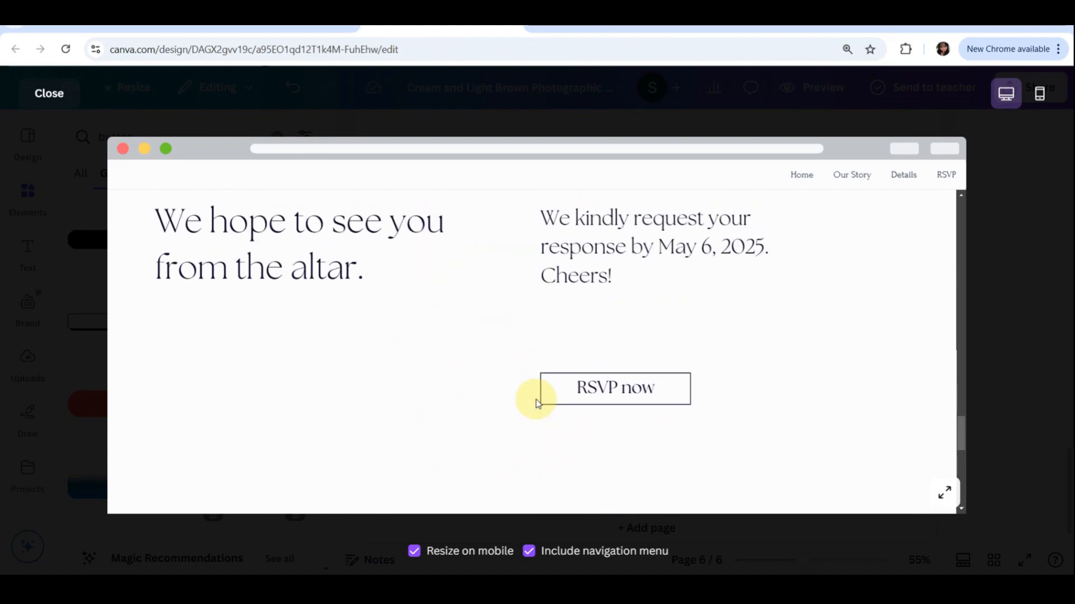
pyautogui.scroll(10, 672, 322)
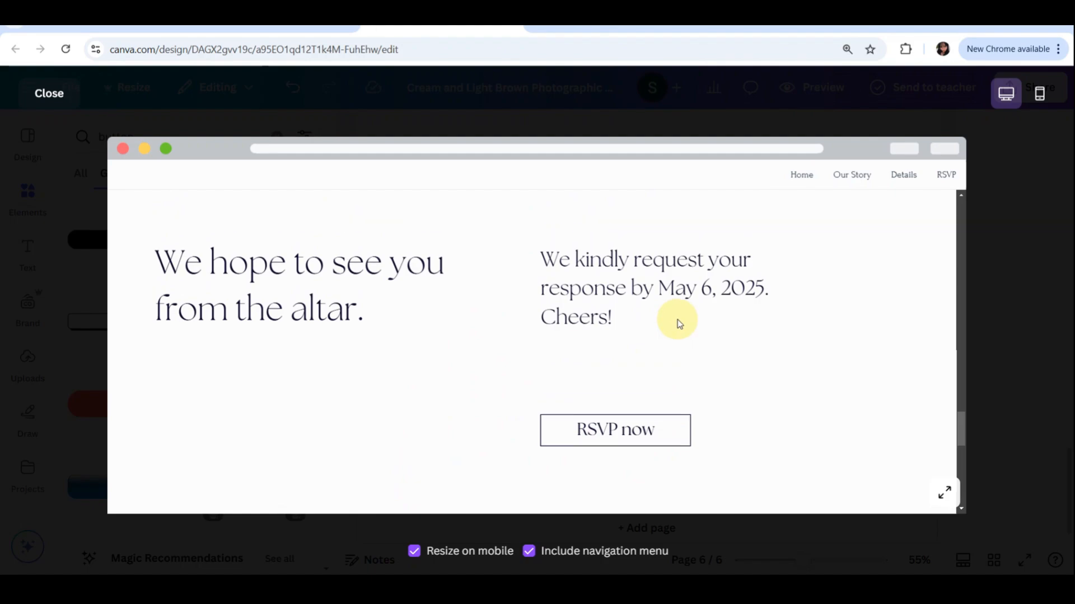
pyautogui.scroll(10, 666, 319)
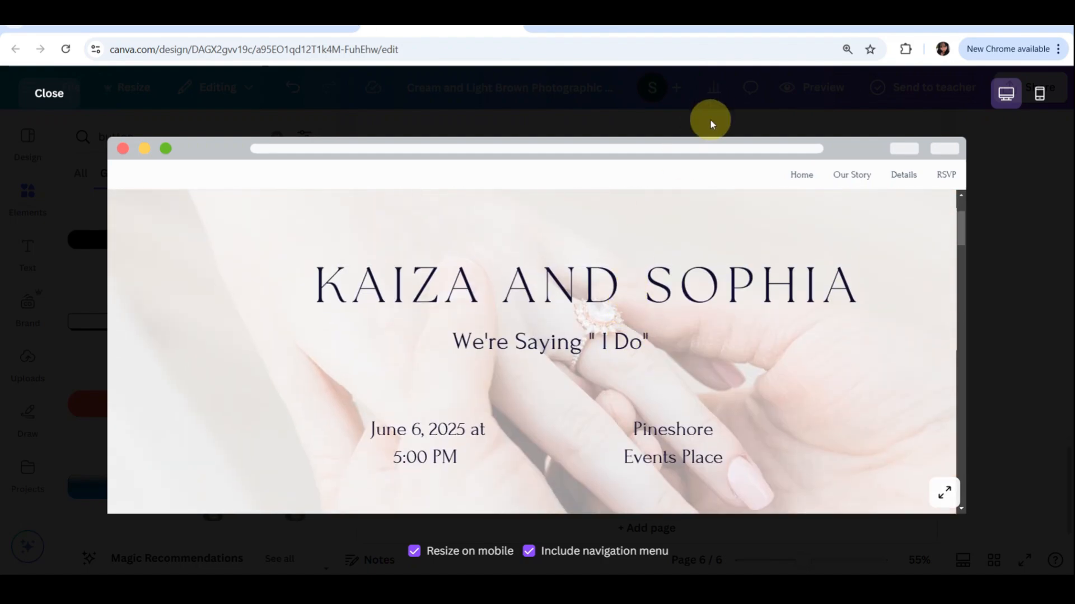
pyautogui.scroll(-5, 576, 303)
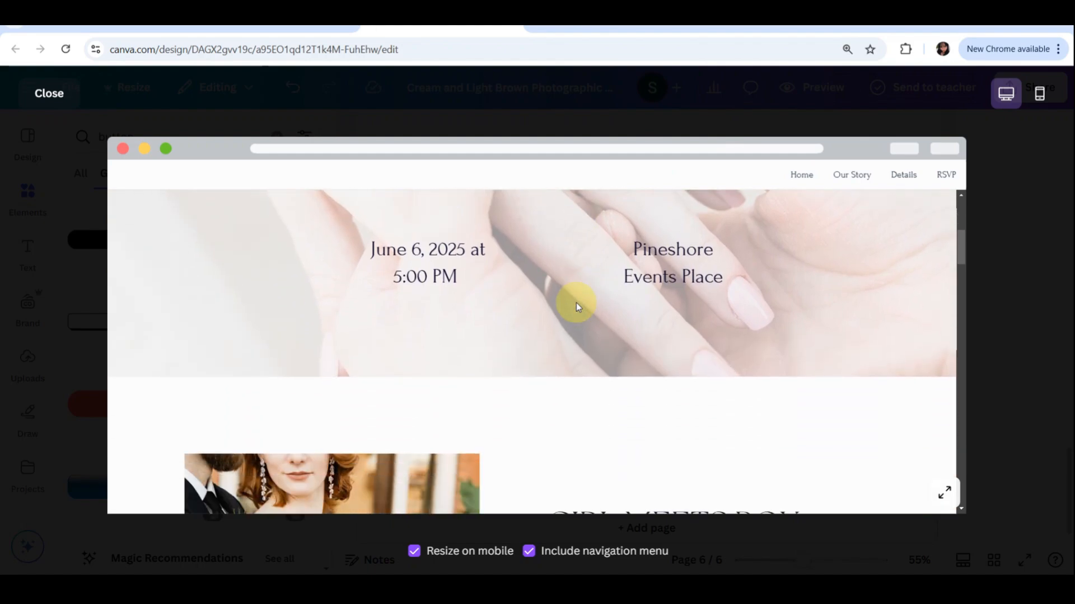
pyautogui.scroll(-6, 576, 307)
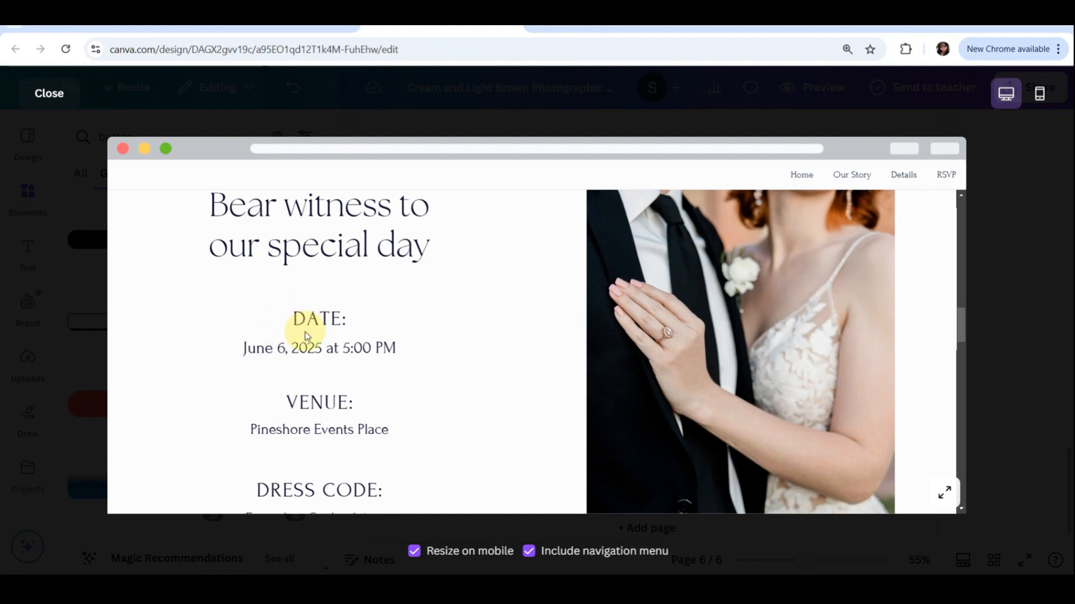
pyautogui.click(532, 369)
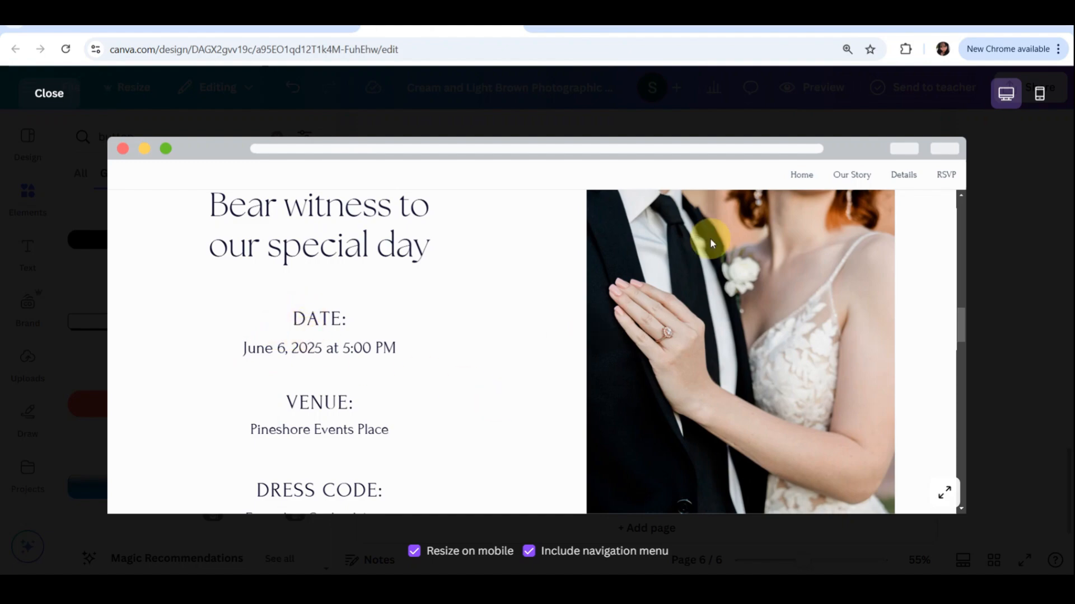
# Preview the website in mobile view, look through it up to the opening section, and return to the editor
pyautogui.click(1037, 94)
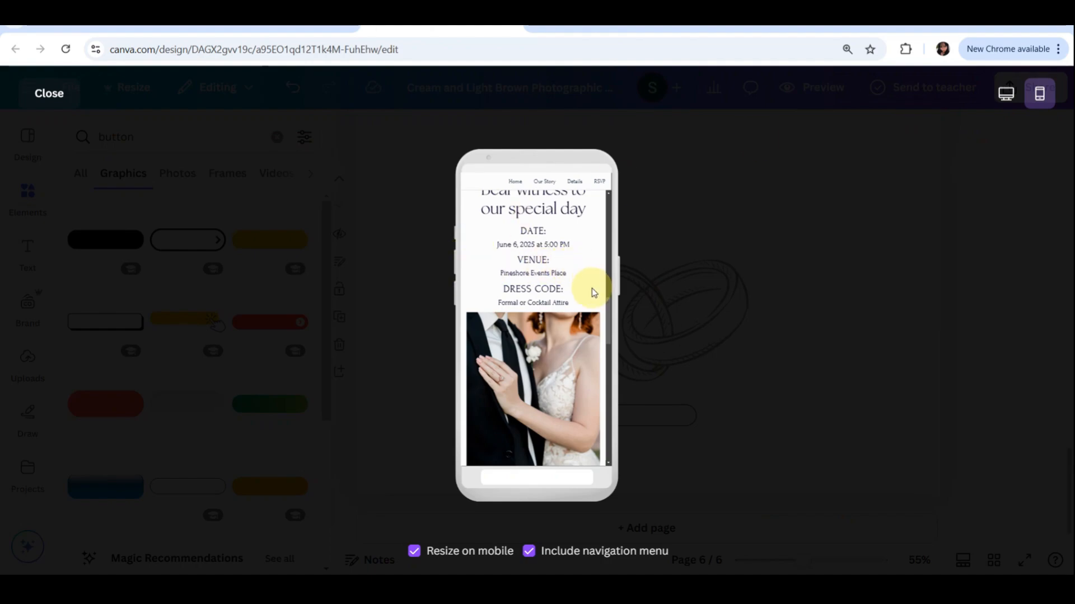
pyautogui.moveTo(609, 323)
pyautogui.mouseDown()
pyautogui.moveTo(619, 214)
pyautogui.moveTo(606, 438)
pyautogui.moveTo(614, 218)
pyautogui.mouseUp()
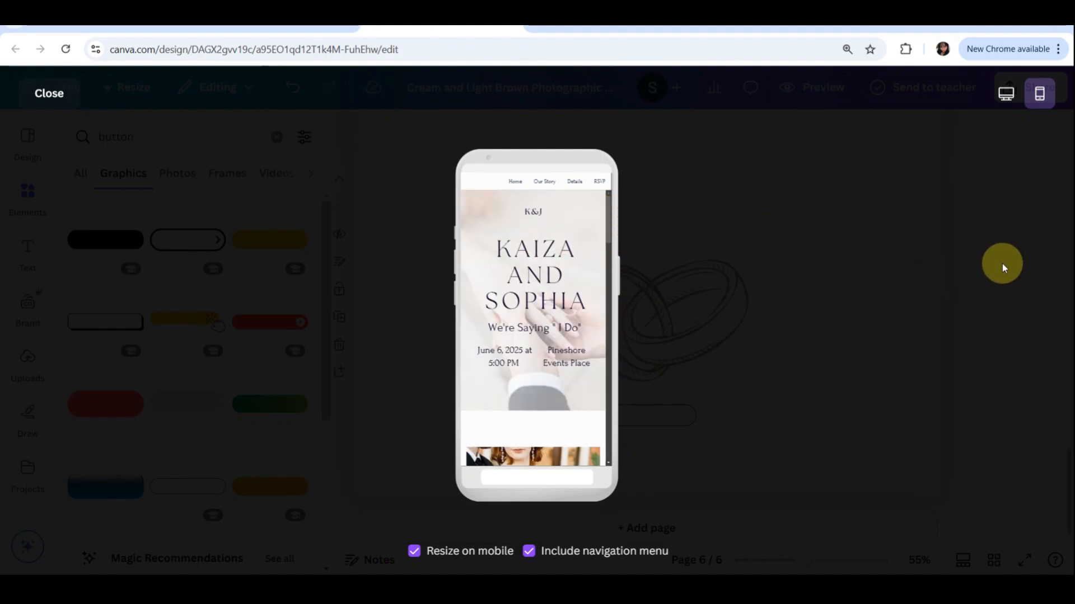
pyautogui.click(1002, 264)
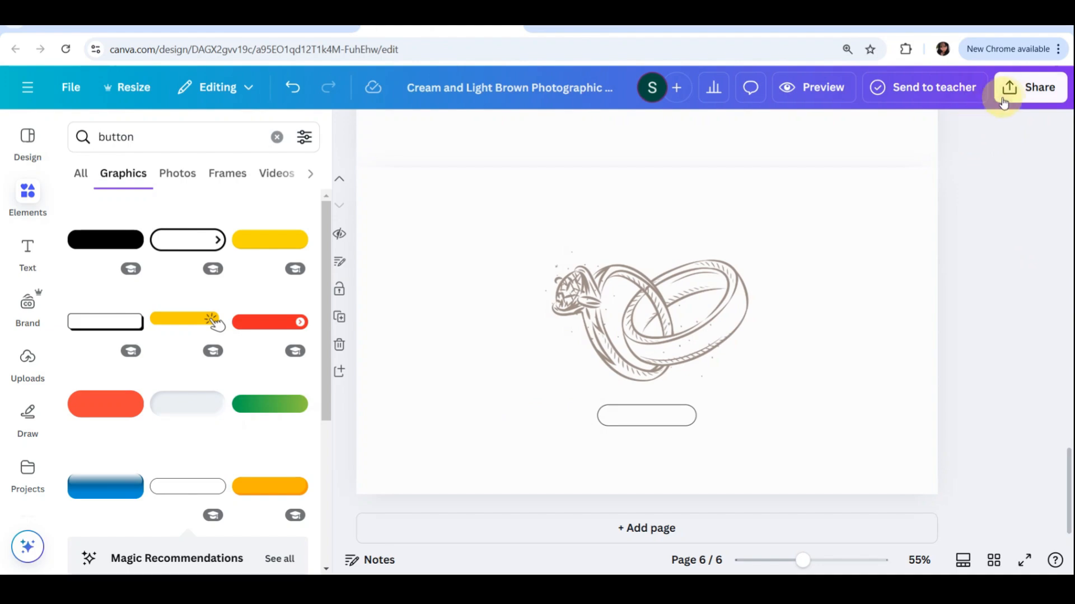
# Open the design's sharing options and show the full list of ways to publish
pyautogui.click(1005, 100)
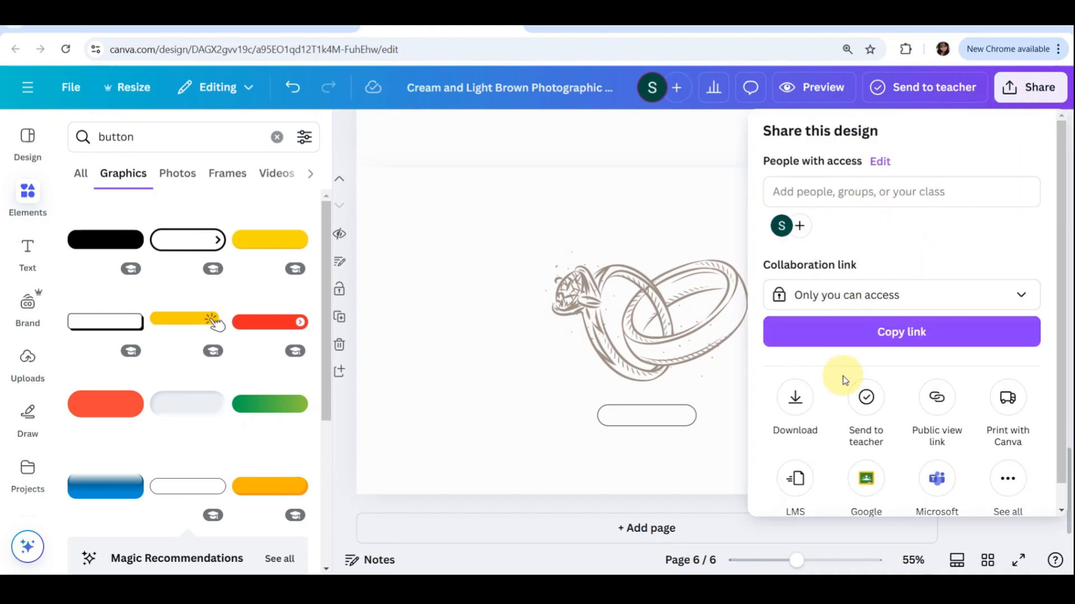
pyautogui.scroll(-1, 883, 398)
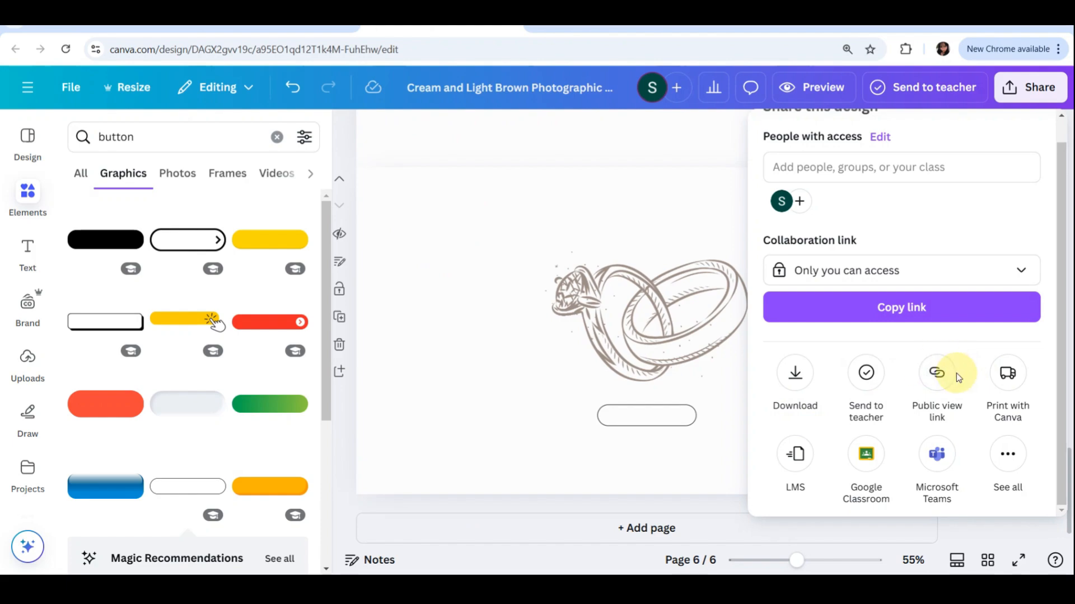
pyautogui.click(997, 452)
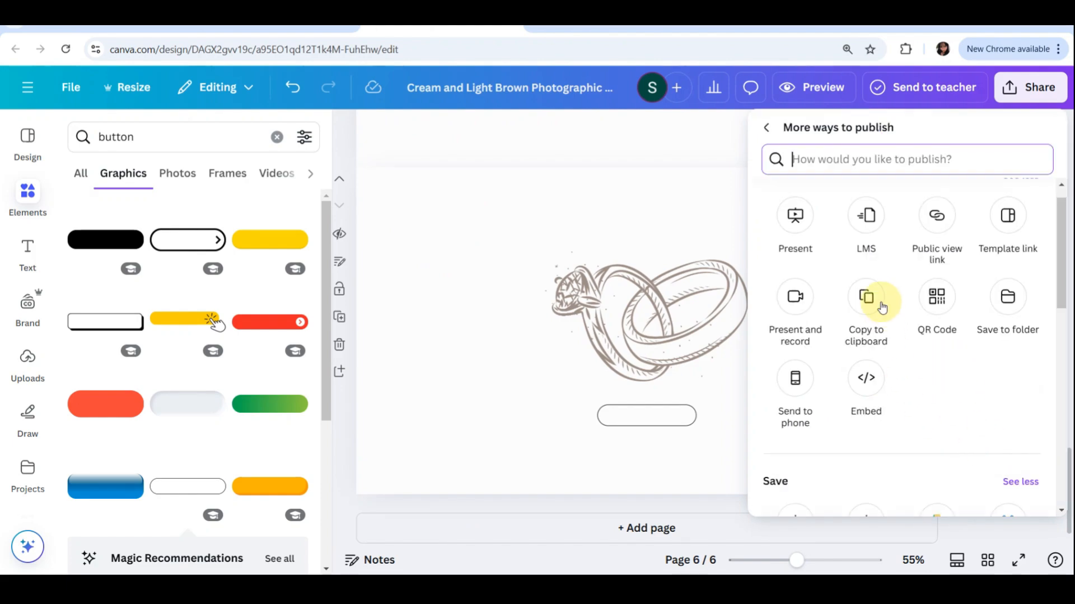